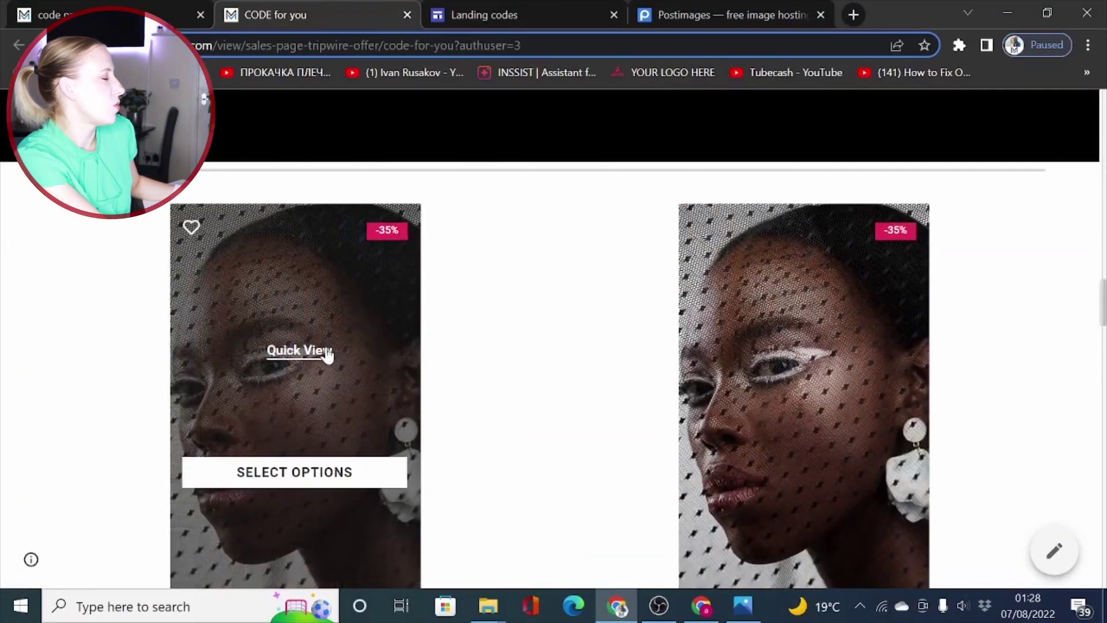
# - Add an Embed code box in the blank section below the social icons and paste the product-block HTML
pyautogui.moveTo(862, 343)
pyautogui.scroll(-1, 865, 344)
pyautogui.scroll(-10, 864, 345)
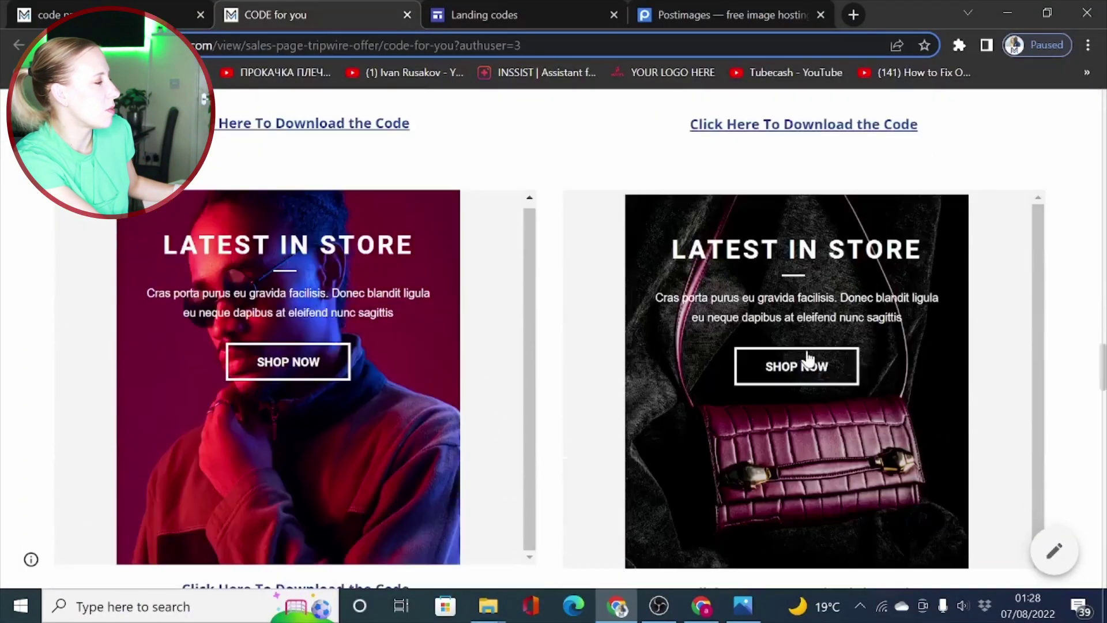
pyautogui.scroll(-7, 333, 377)
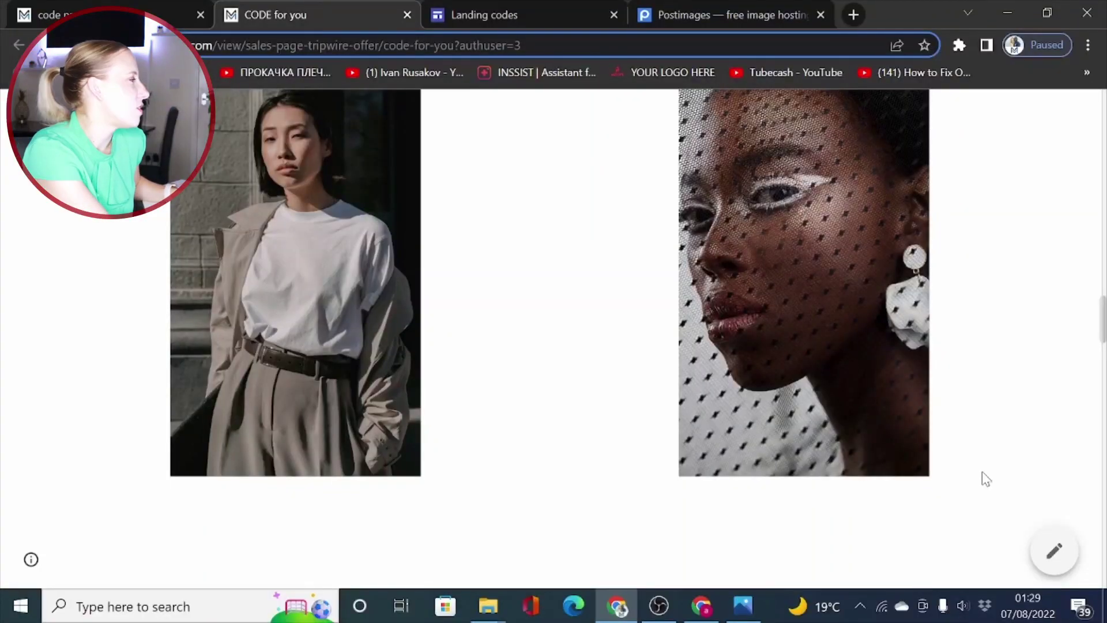
pyautogui.moveTo(778, 180)
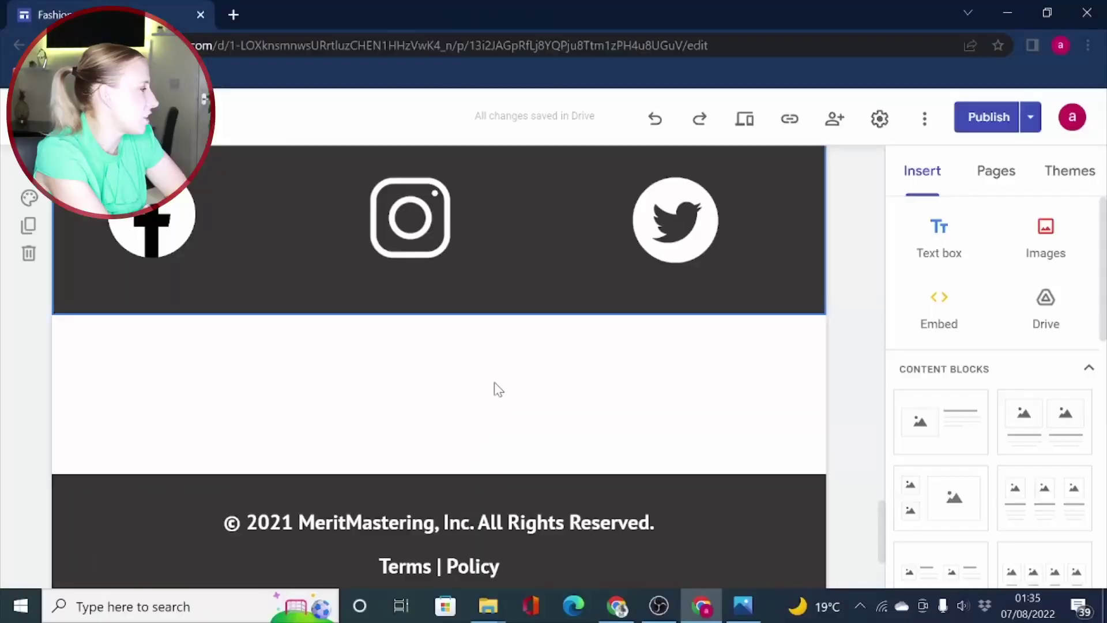
pyautogui.doubleClick(498, 389)
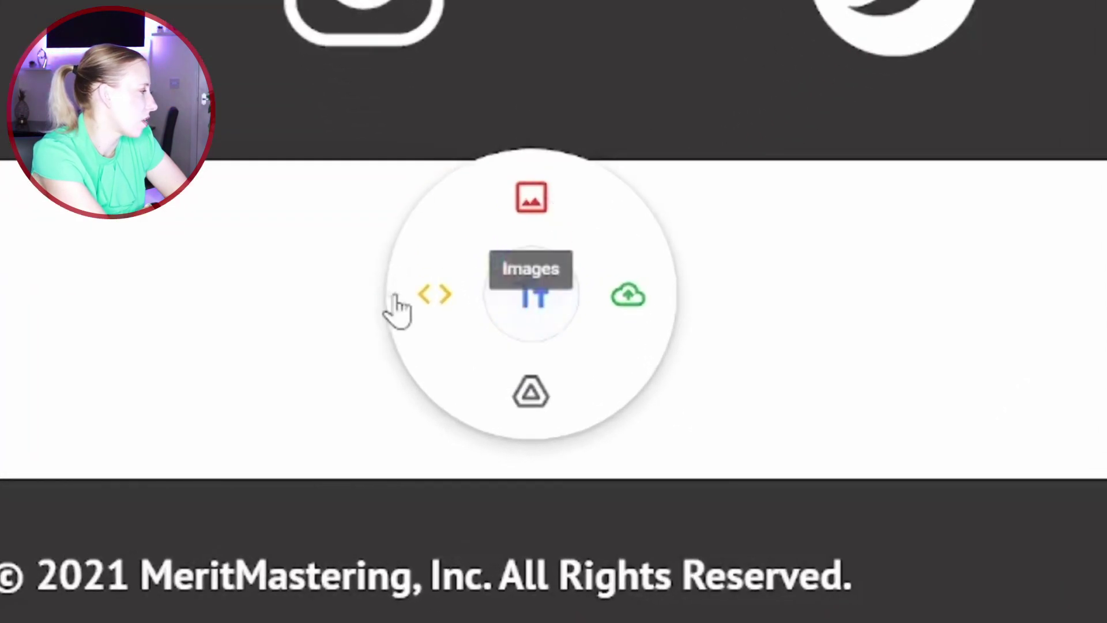
pyautogui.click(445, 382)
pyautogui.click(408, 288)
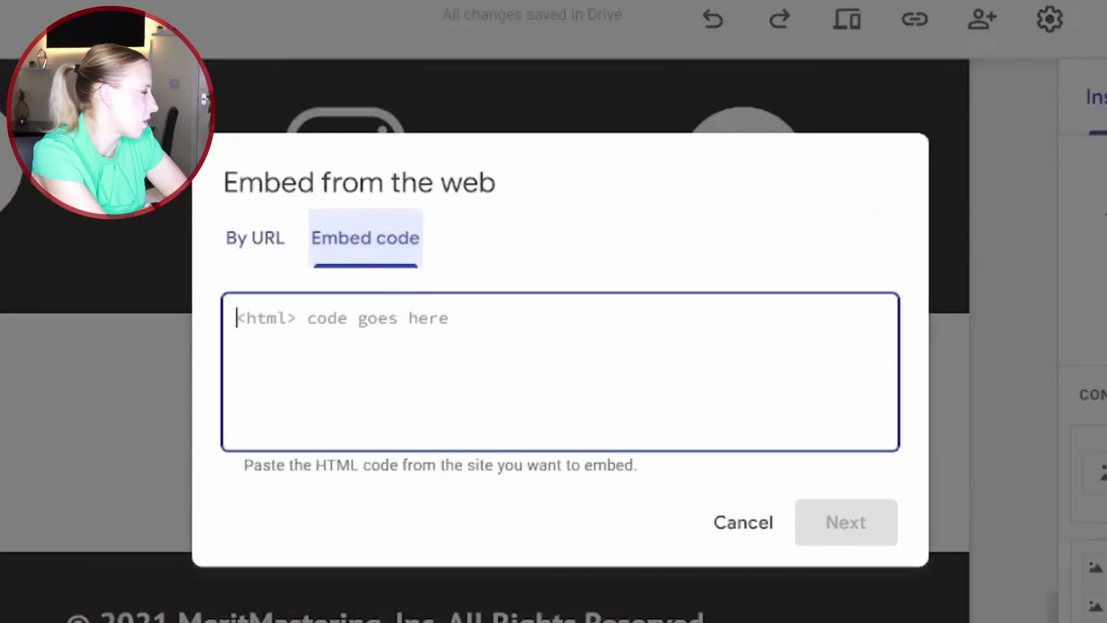
pyautogui.rightClick(430, 368)
pyautogui.click(492, 177)
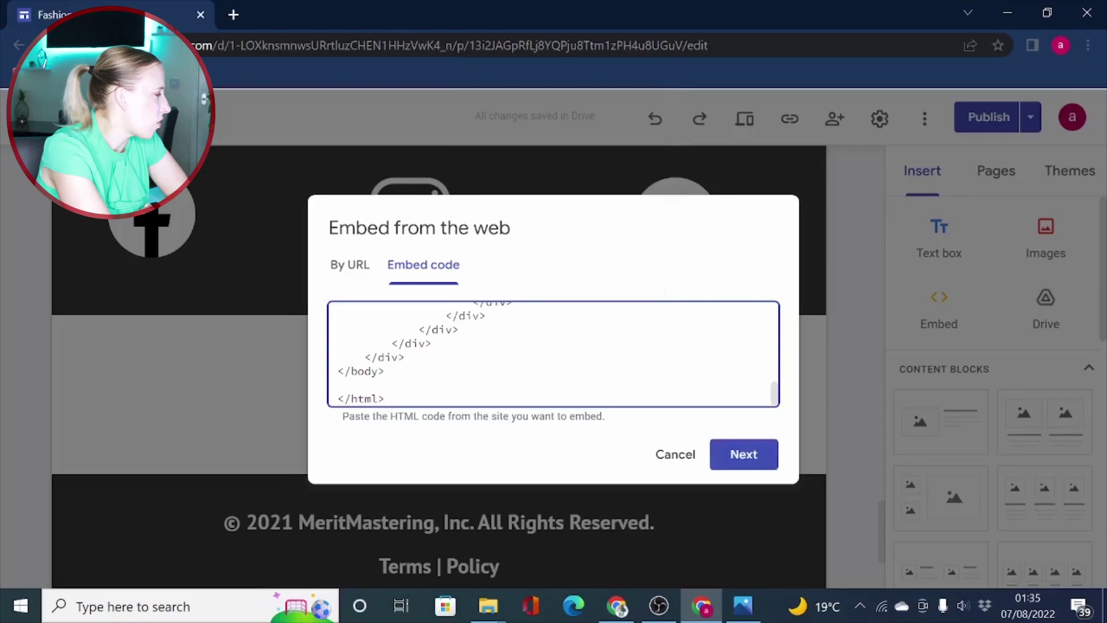
# - Check the published CODE for you page in the other Chrome window, then return to the embed code
pyautogui.click(615, 606)
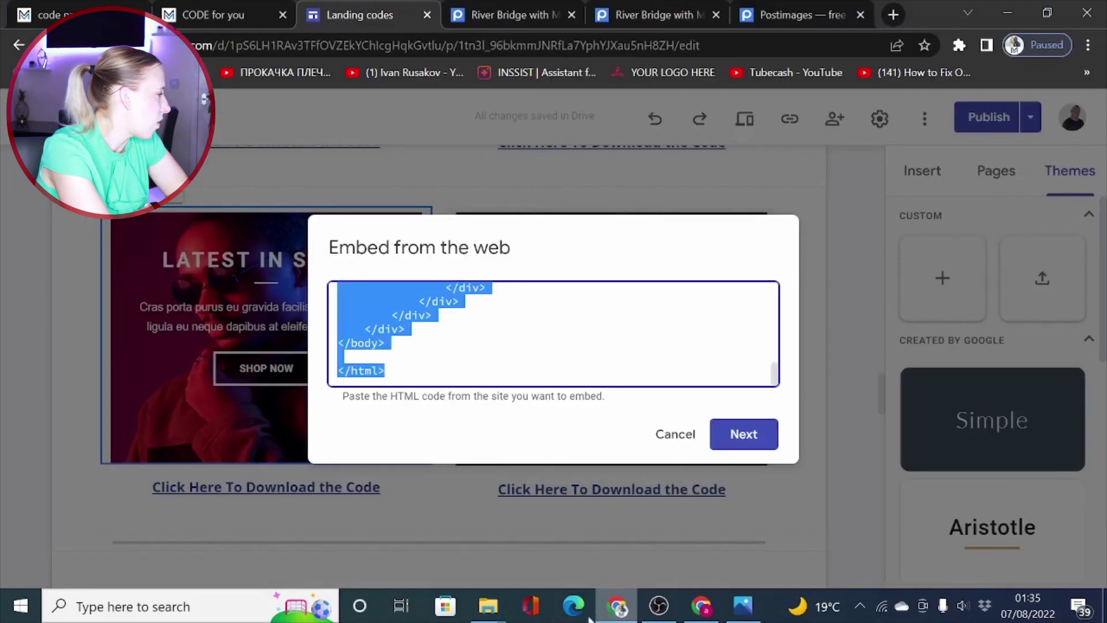
pyautogui.click(232, 16)
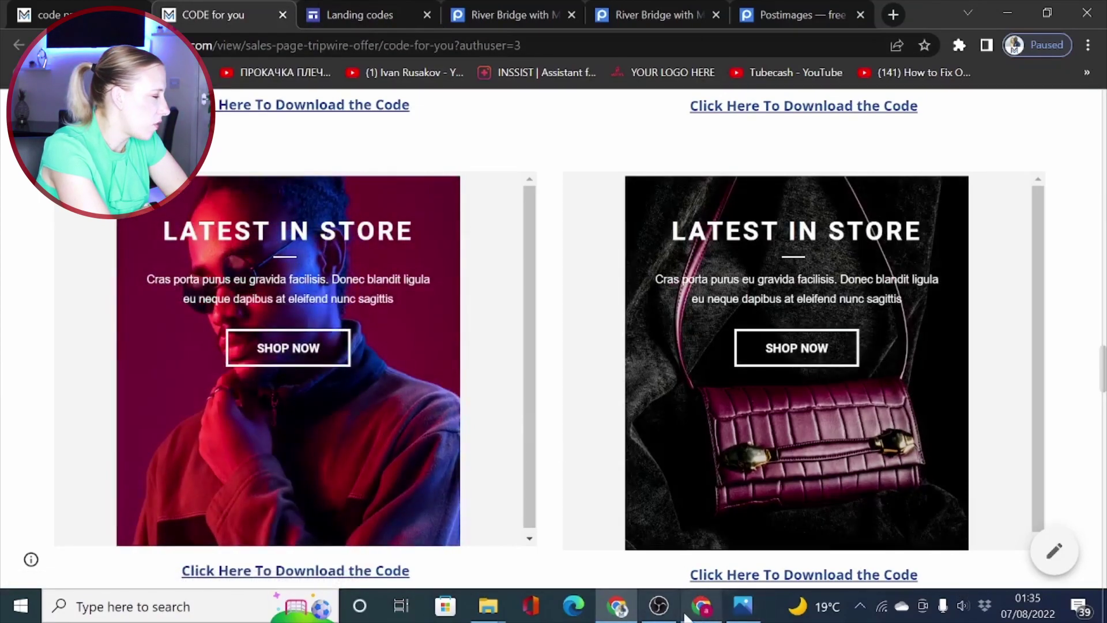
pyautogui.click(689, 612)
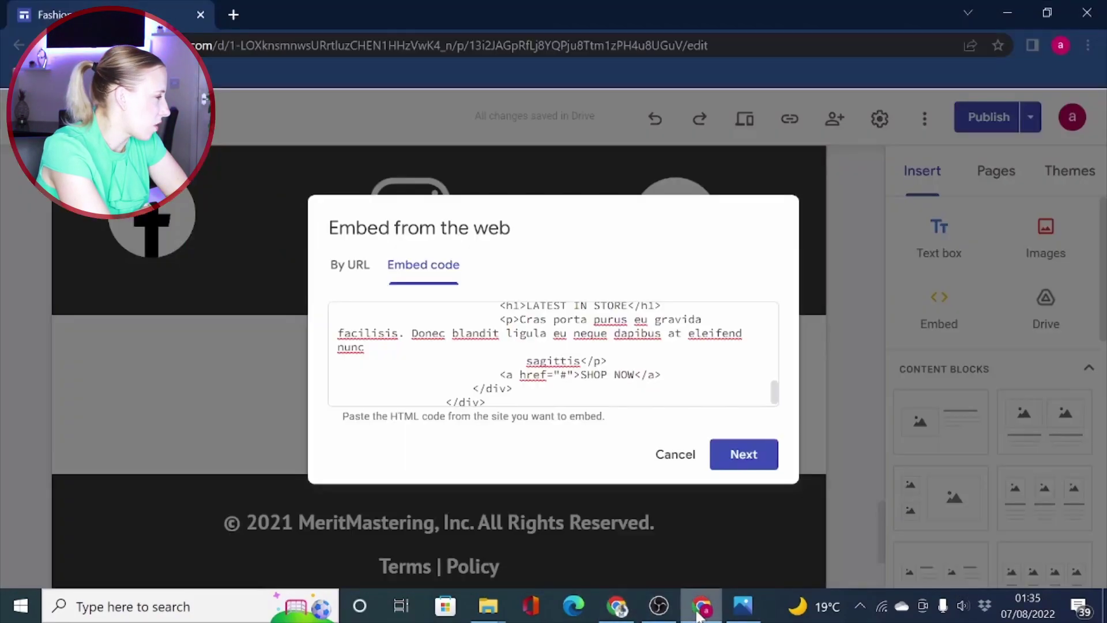
pyautogui.scroll(-5, 553, 352)
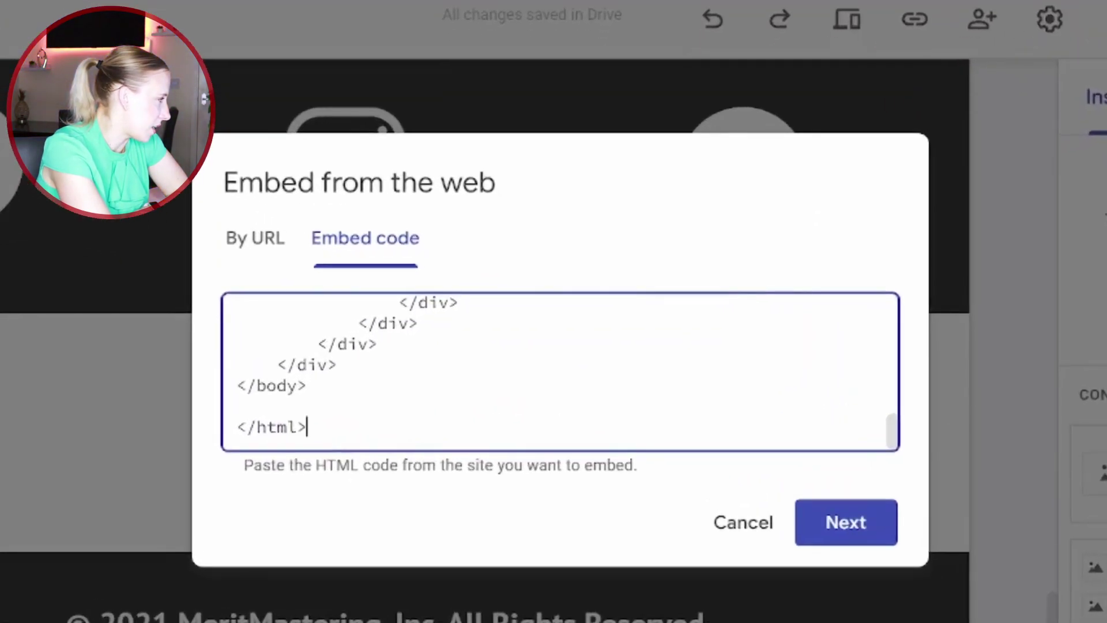
# - Overwrite the embed paragraph with 'THIS IS THE SMAL TEXT AREA' and retype the heading as 'HEADING TEEXT'
pyautogui.scroll(2, 559, 372)
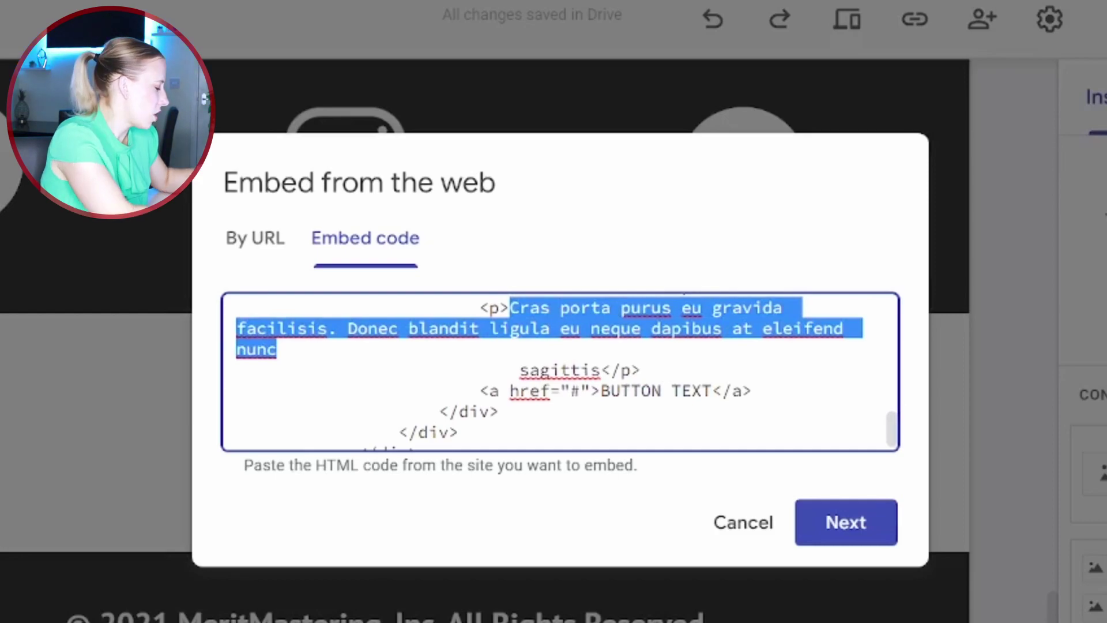
pyautogui.write('TH')
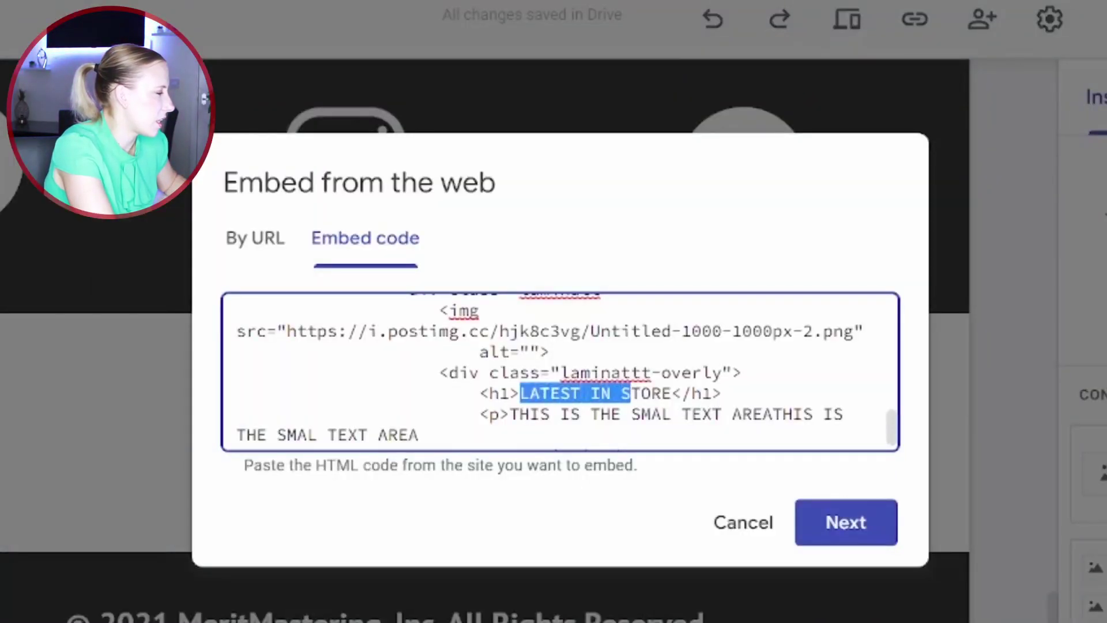
pyautogui.write('HEADING TEEX')
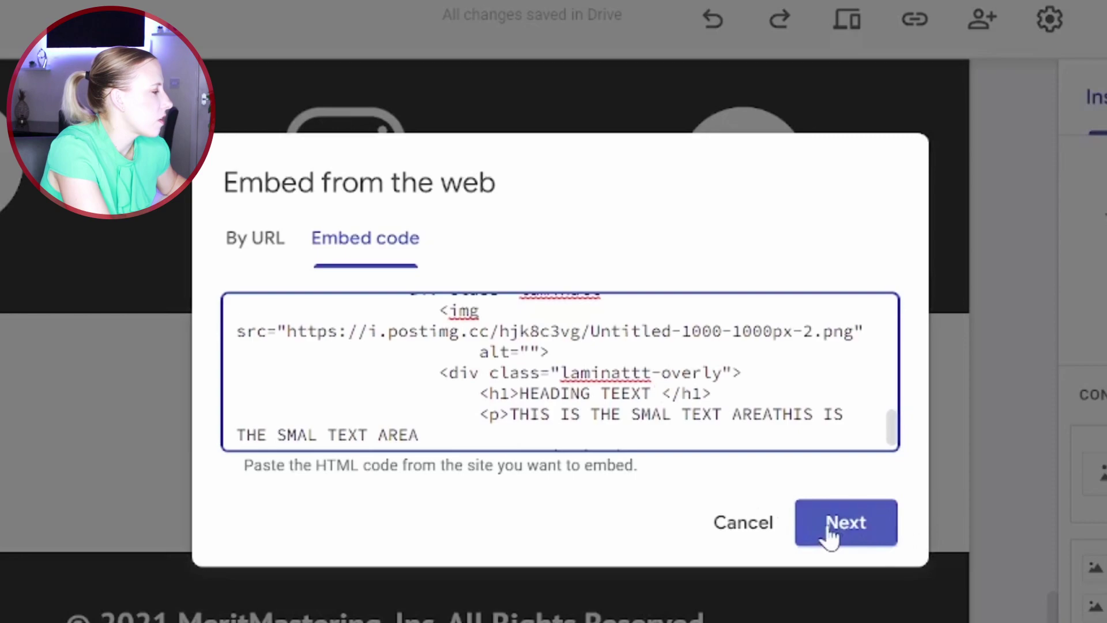
# - Preview and insert the card reading 'HEADING TEEXT' and 'BUTTON TEXT', then deselect it
pyautogui.click(833, 528)
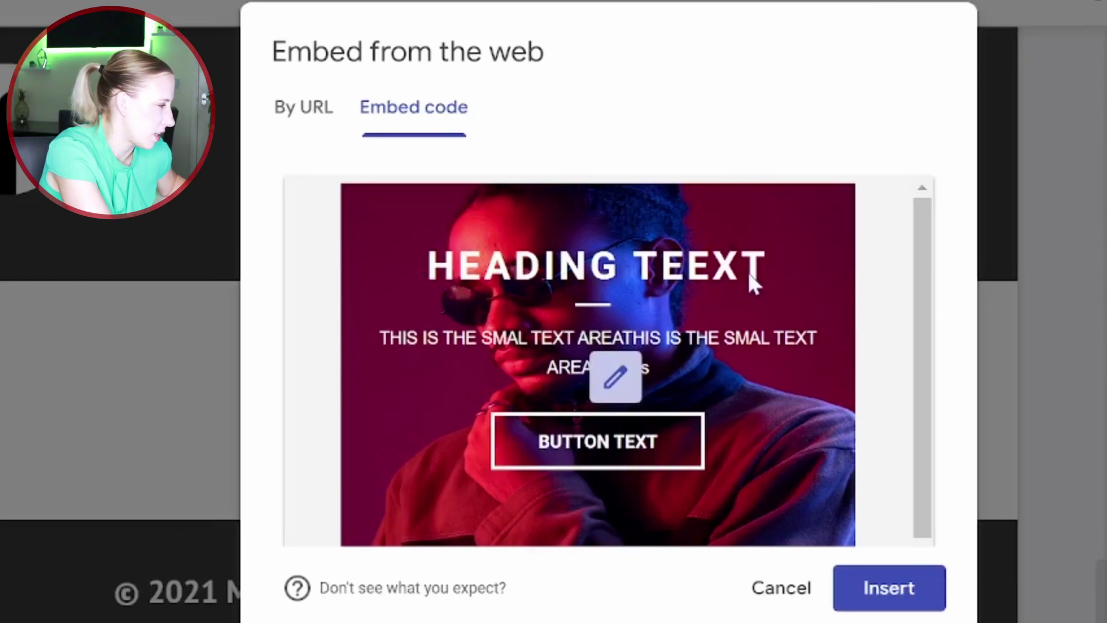
pyautogui.click(882, 596)
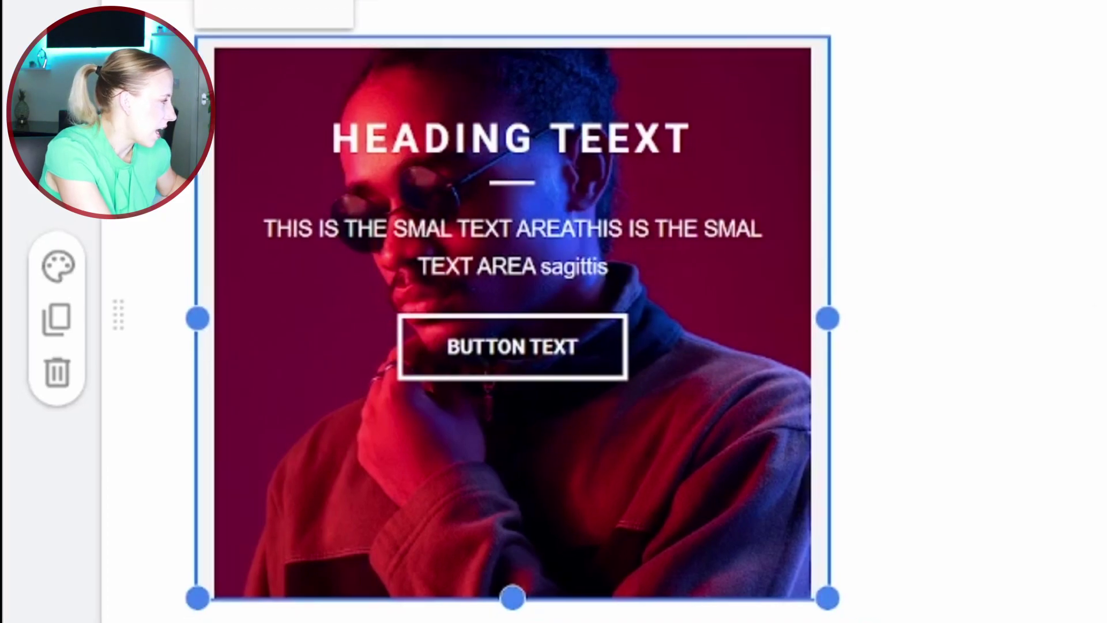
pyautogui.click(621, 382)
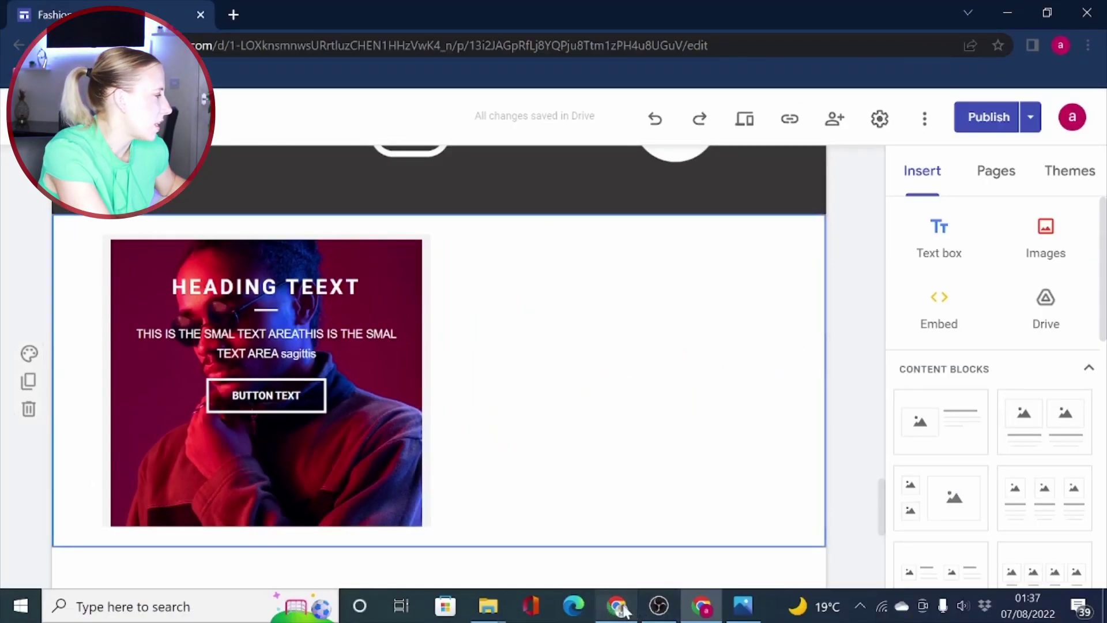
# - Switch to the published CODE for you window and scroll through its -35% product photo cards
pyautogui.click(622, 608)
pyautogui.scroll(9, 321, 301)
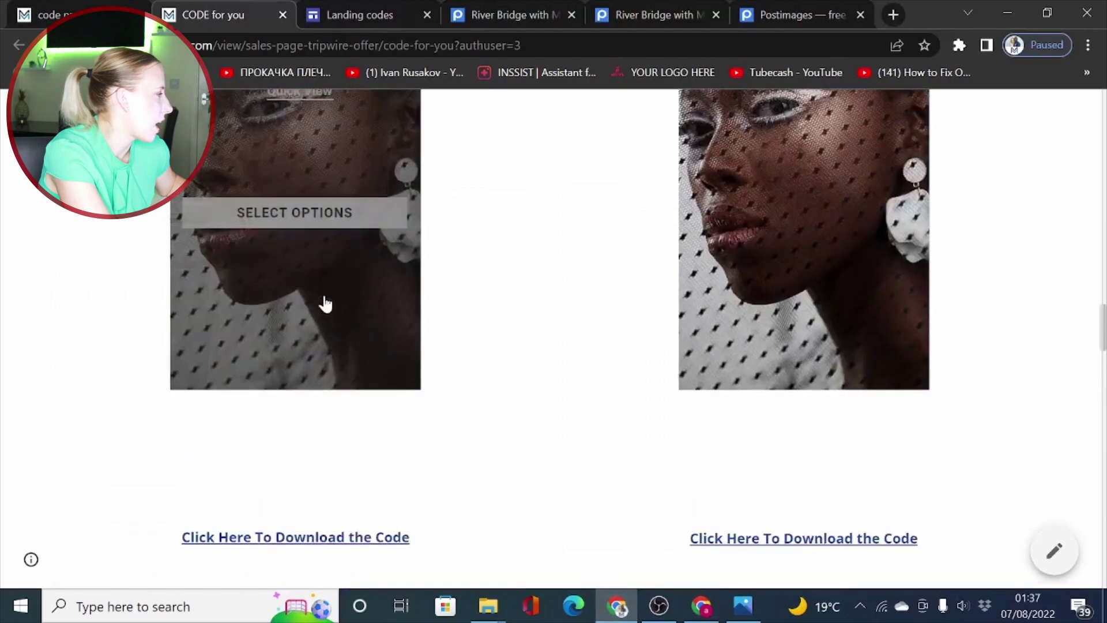
pyautogui.moveTo(306, 326)
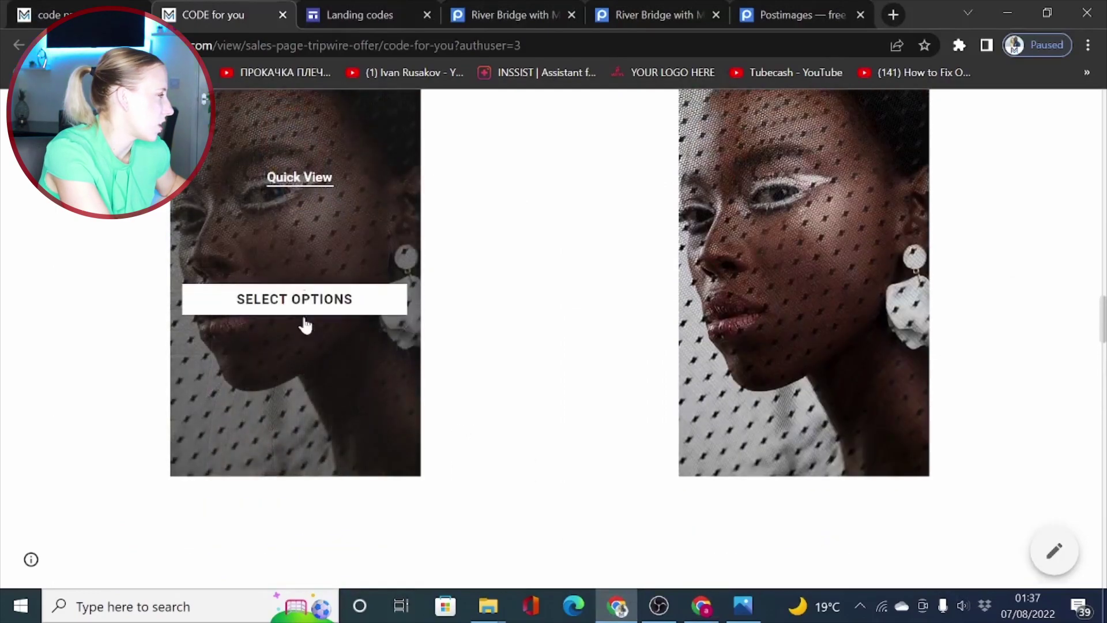
pyautogui.scroll(1, 314, 430)
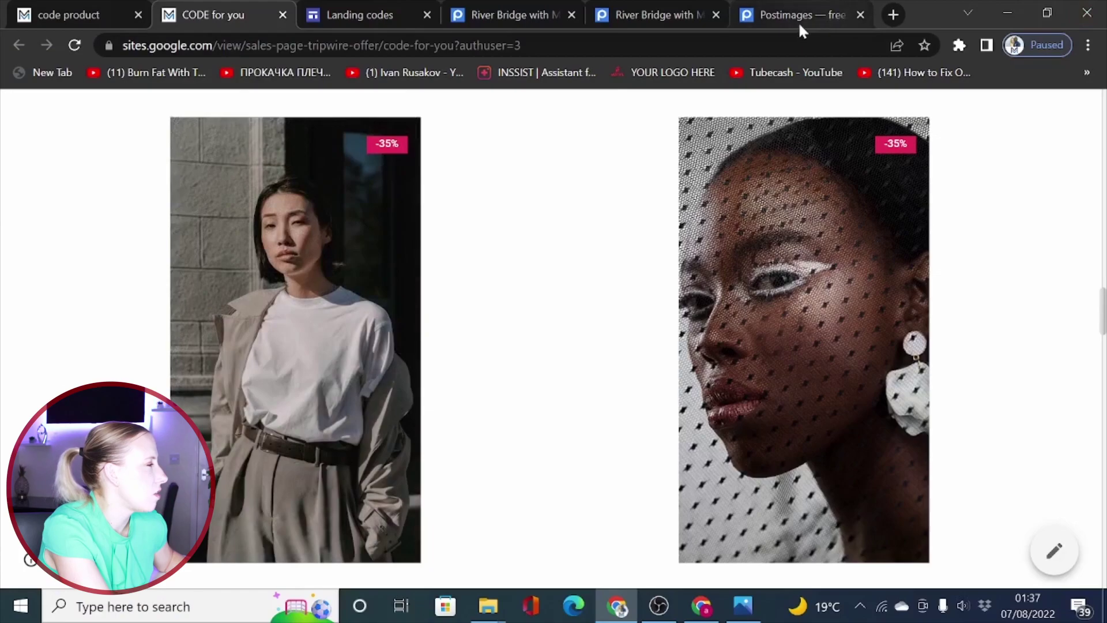
# - On Postimages, keep the upload at its original size with no expiration
pyautogui.click(796, 24)
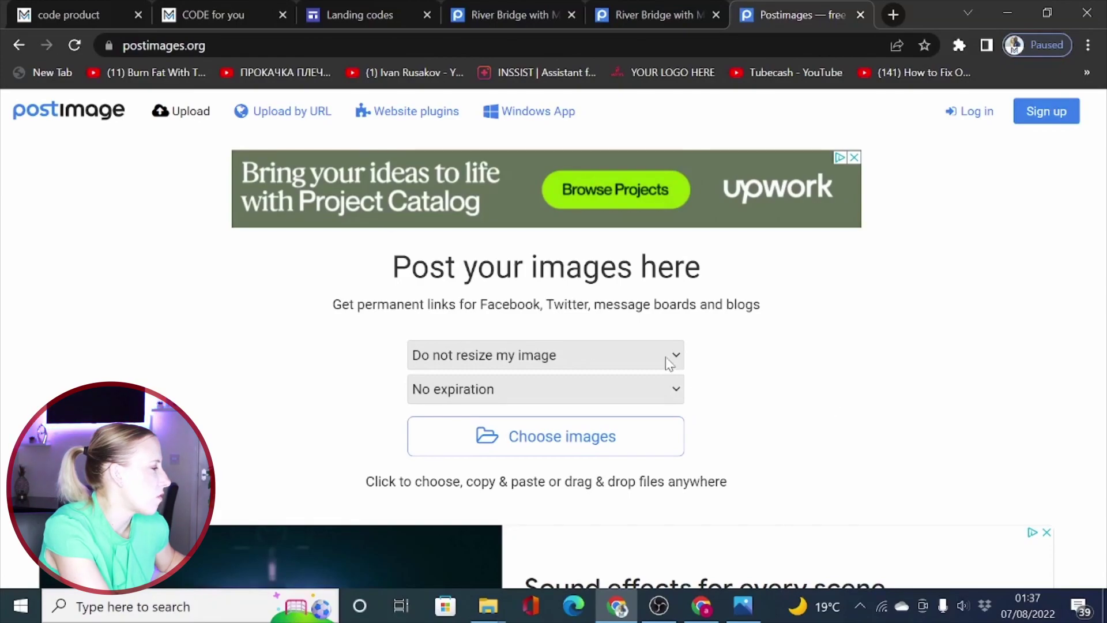
pyautogui.click(682, 359)
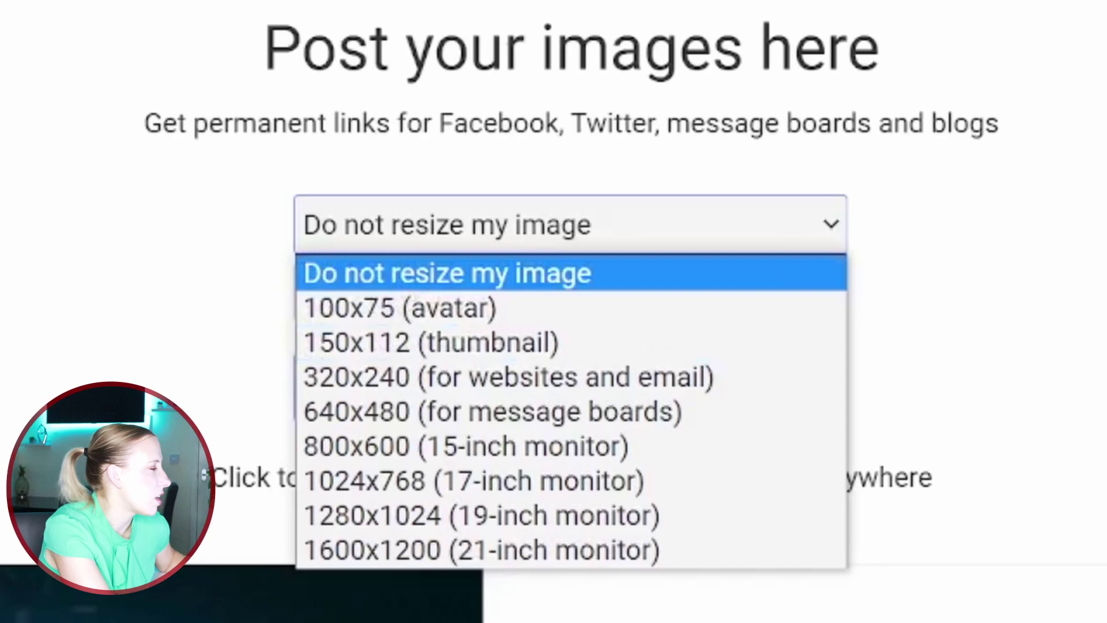
pyautogui.click(448, 273)
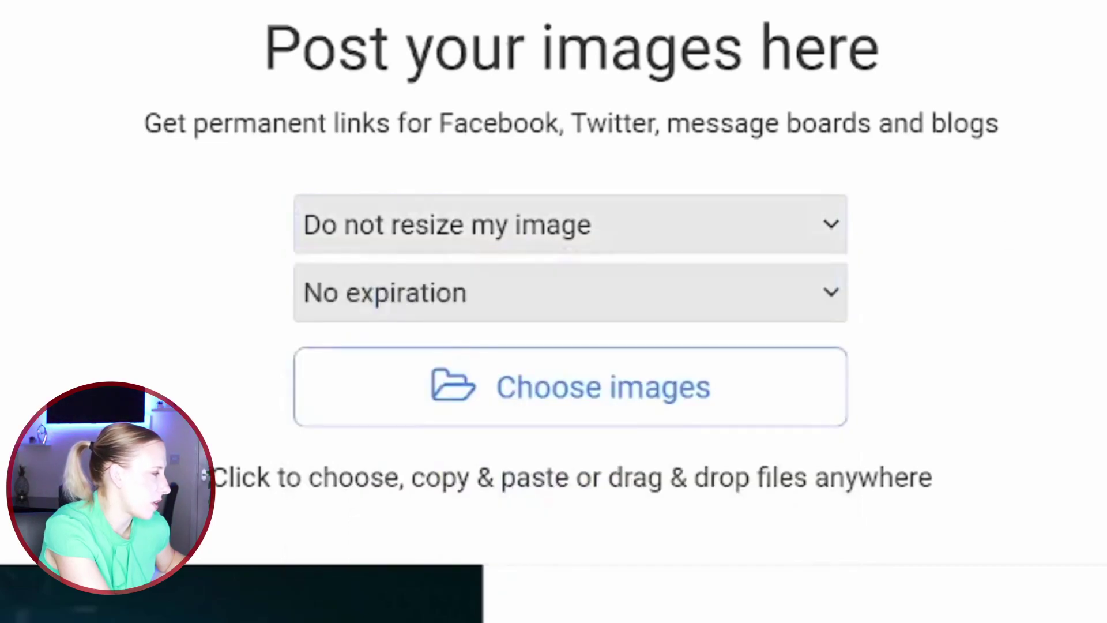
pyautogui.click(833, 316)
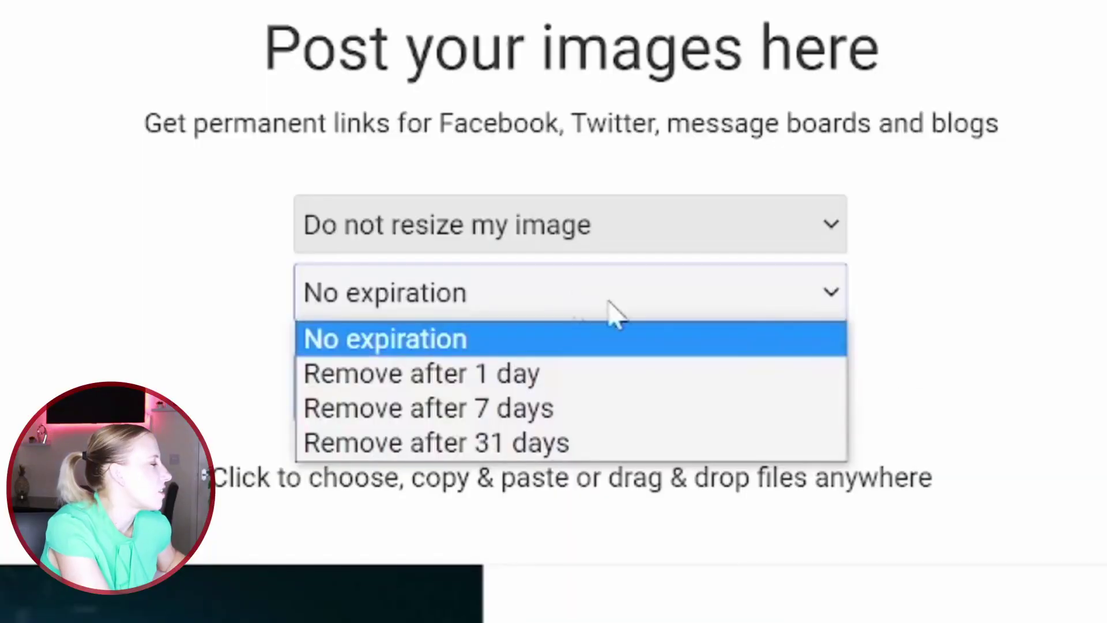
pyautogui.click(468, 348)
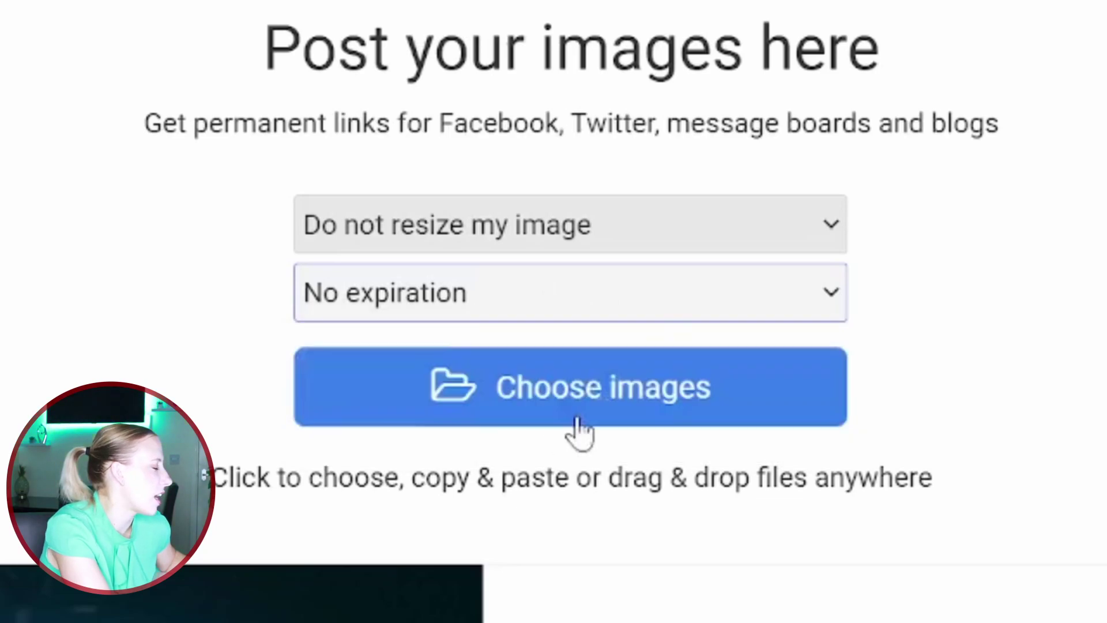
# - Cancel the file picker, close the upload tab to reach the River Bridge direct link, and return to Sites
pyautogui.click(599, 392)
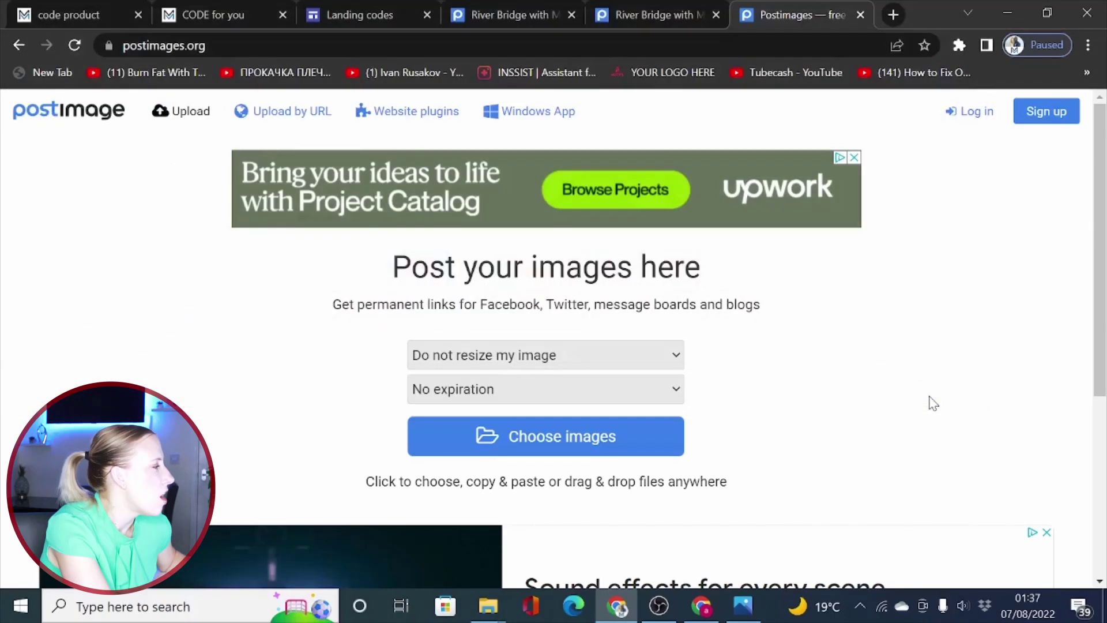
pyautogui.click(931, 389)
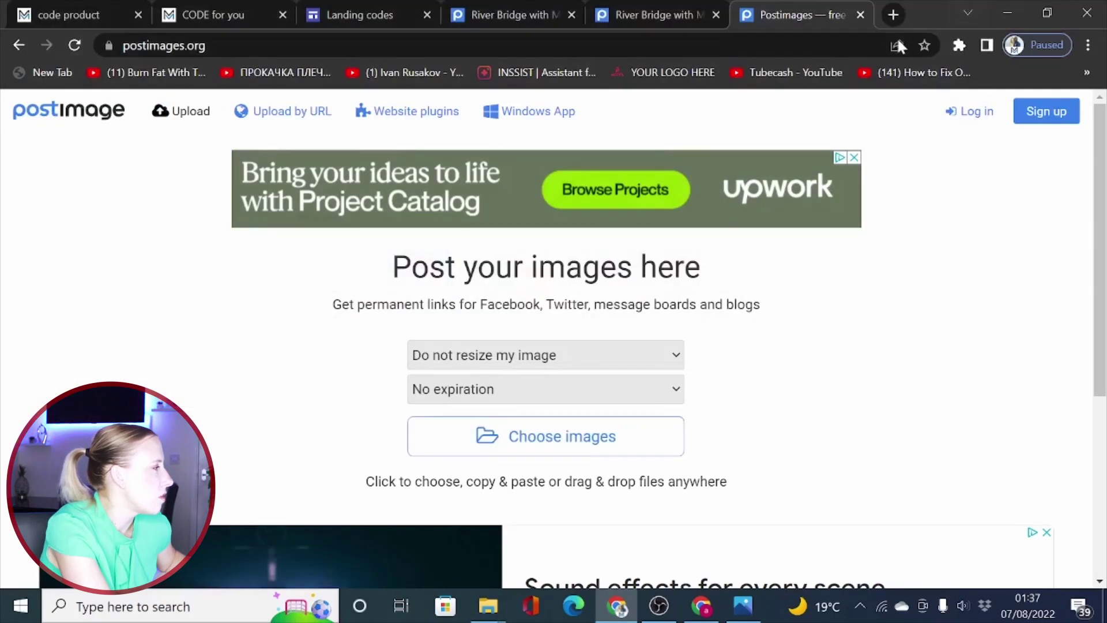
pyautogui.click(859, 15)
pyautogui.scroll(-2, 878, 319)
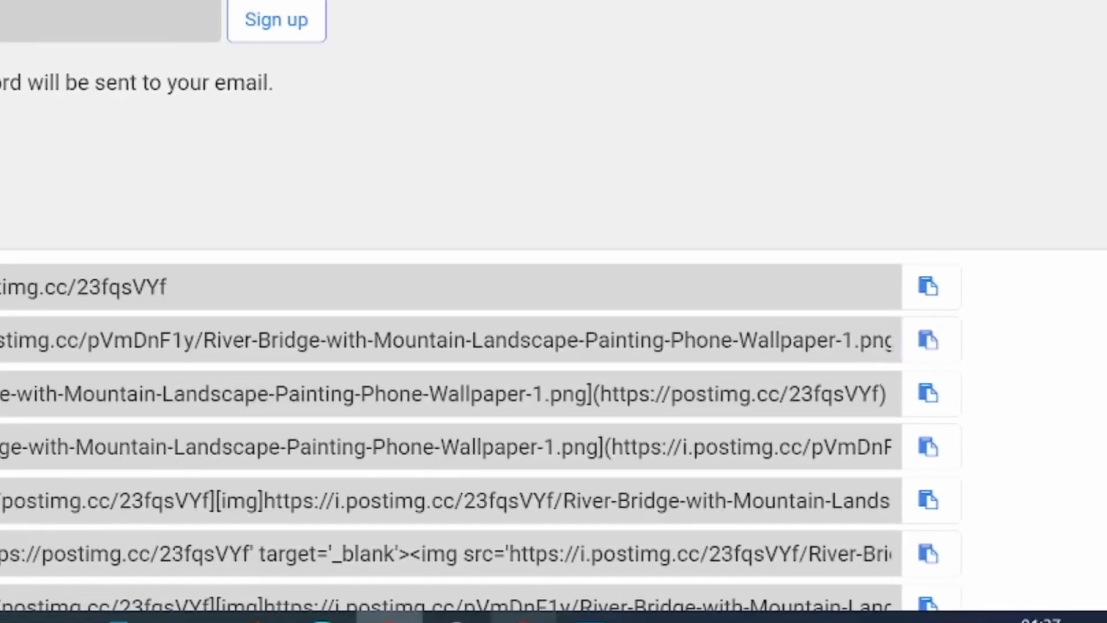
pyautogui.click(705, 611)
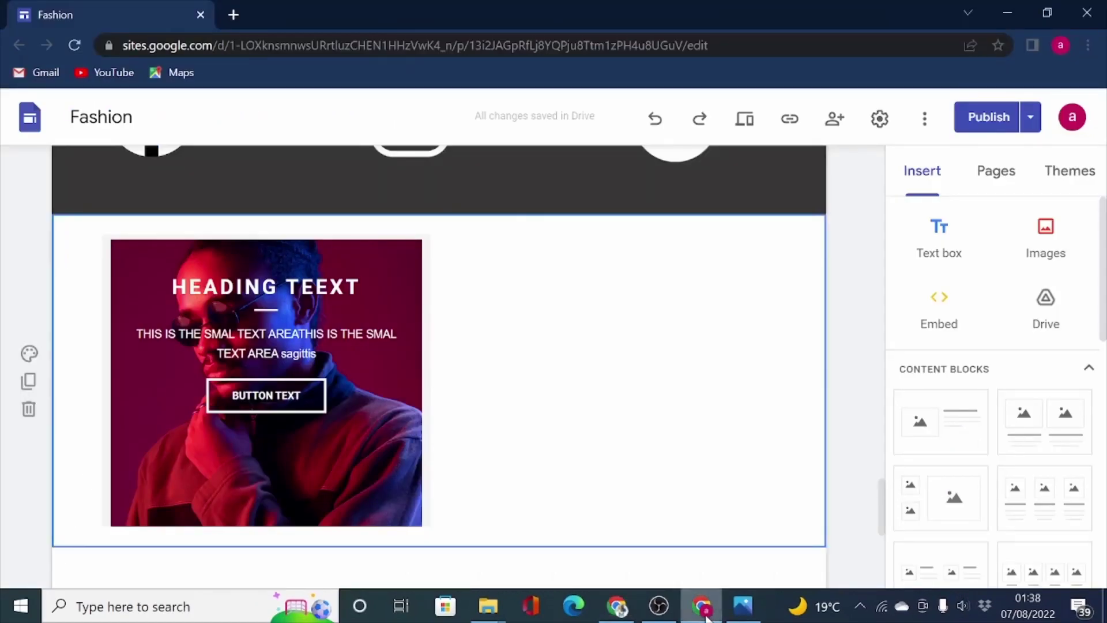
# - Back in the Sites editor, start a new Embed code box and paste the product HTML
pyautogui.click(620, 606)
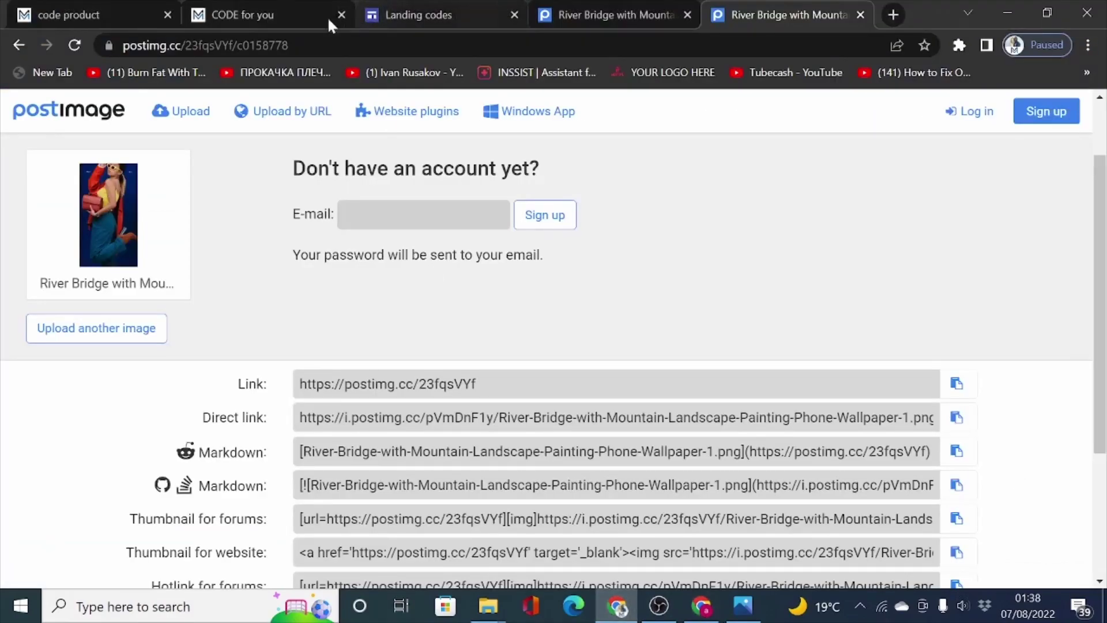
pyautogui.hotkey('alt', 'Tab')
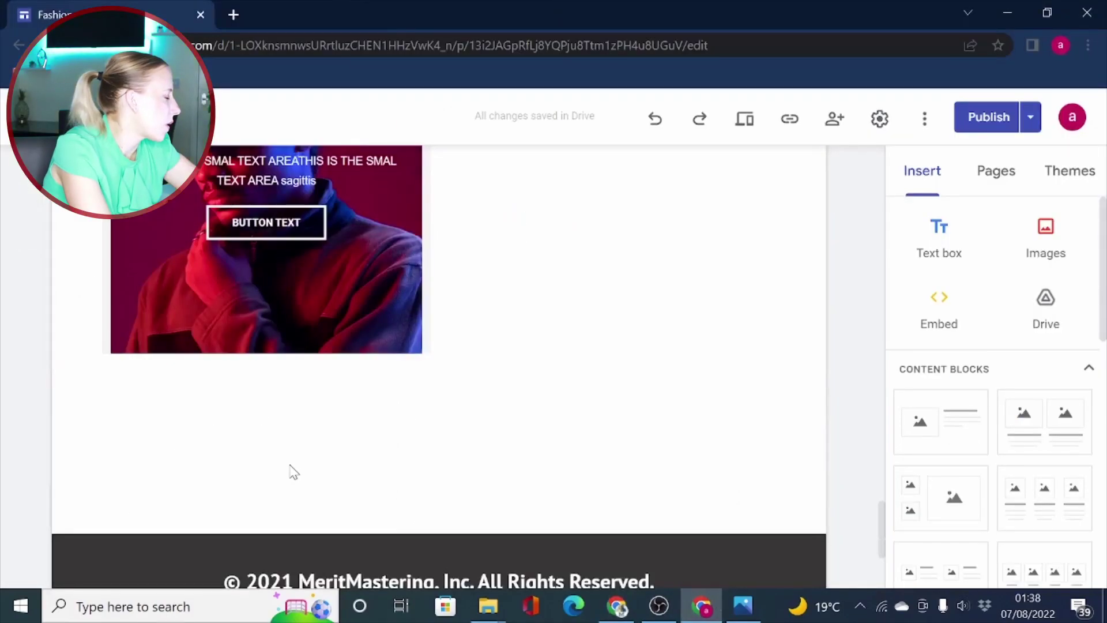
pyautogui.click(241, 465)
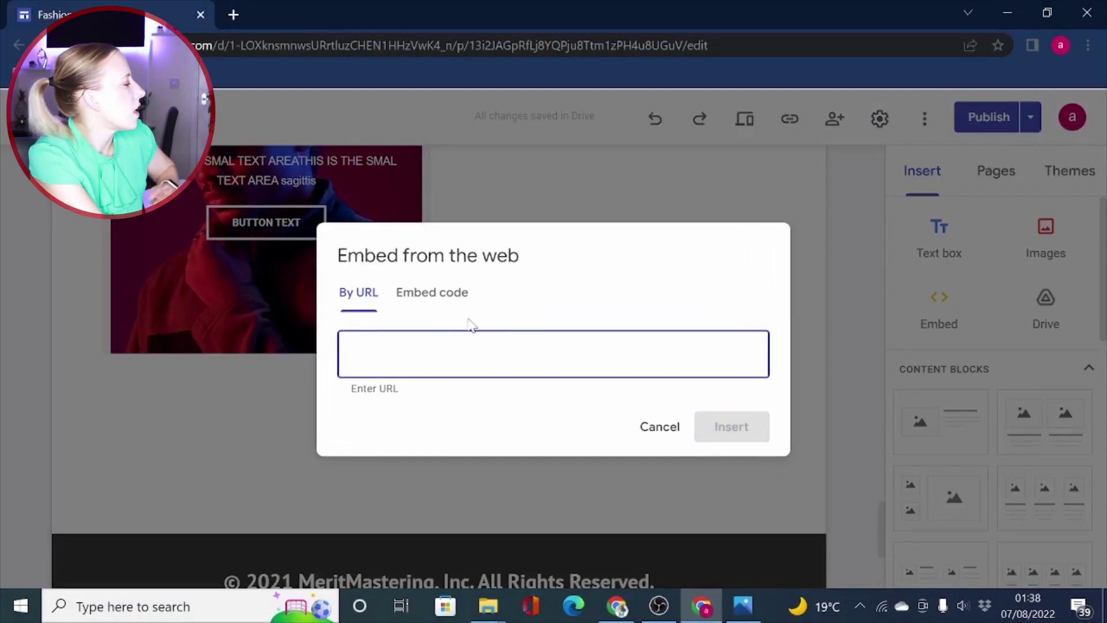
pyautogui.click(430, 293)
pyautogui.rightClick(444, 328)
pyautogui.click(506, 187)
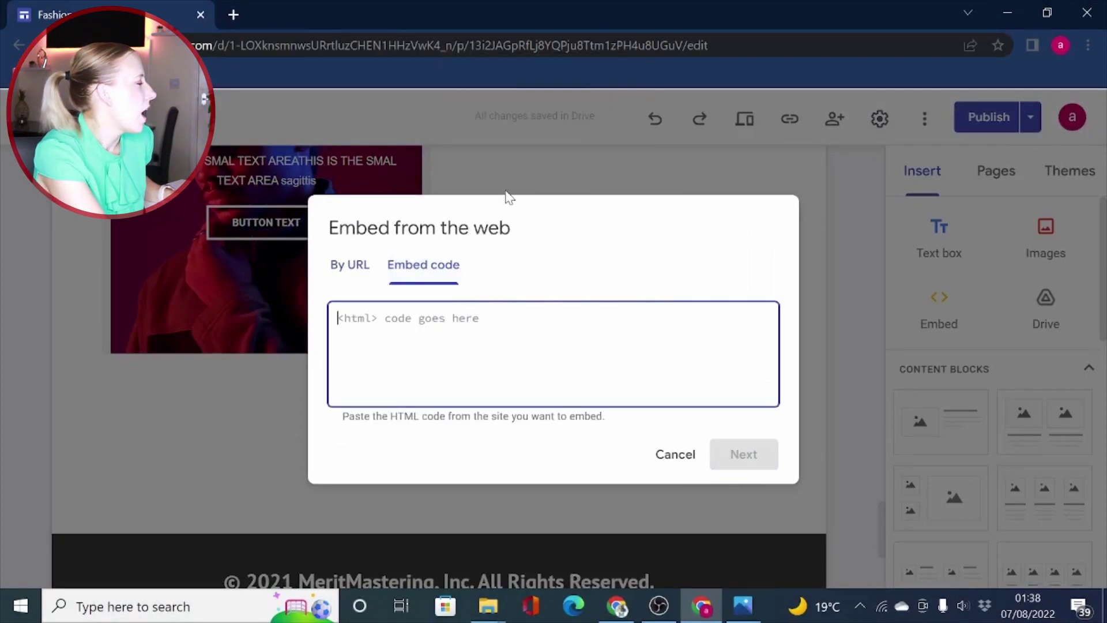
# - Replace the old img src with the Postimages Wallpaper-2 direct link and preview the embed
pyautogui.scroll(3, 553, 353)
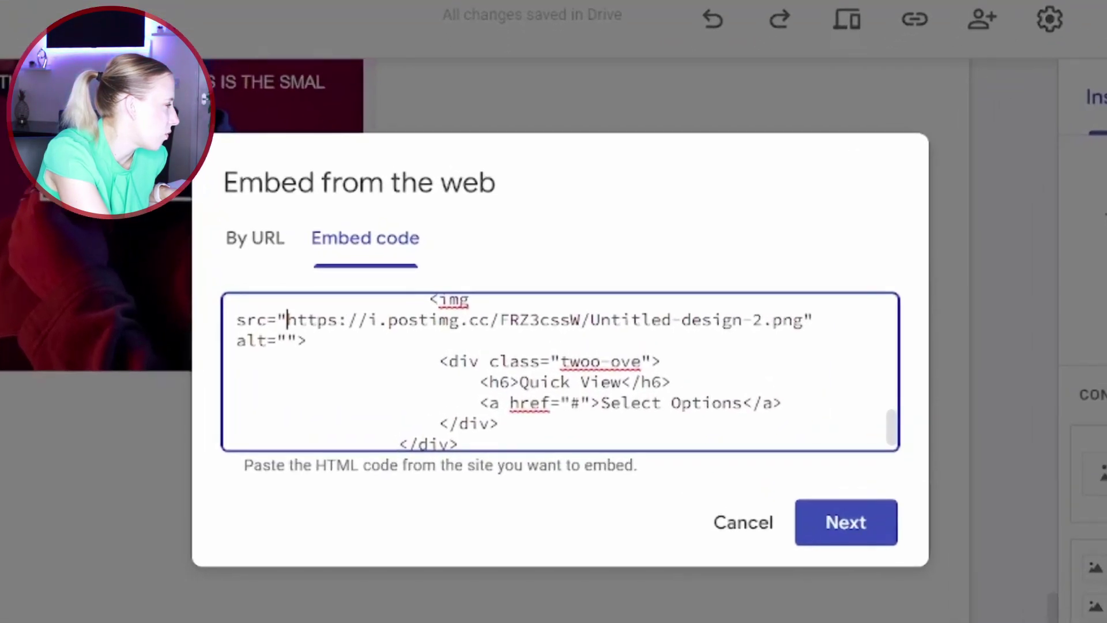
pyautogui.moveTo(370, 319)
pyautogui.mouseDown()
pyautogui.moveTo(549, 319)
pyautogui.moveTo(384, 333)
pyautogui.mouseUp()
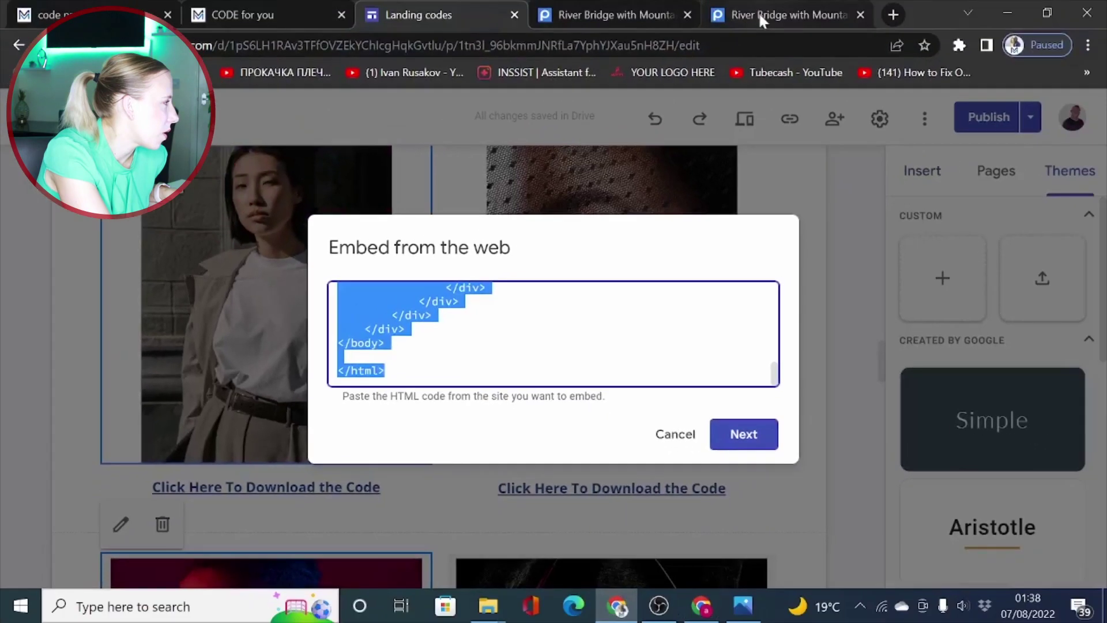
pyautogui.click(759, 11)
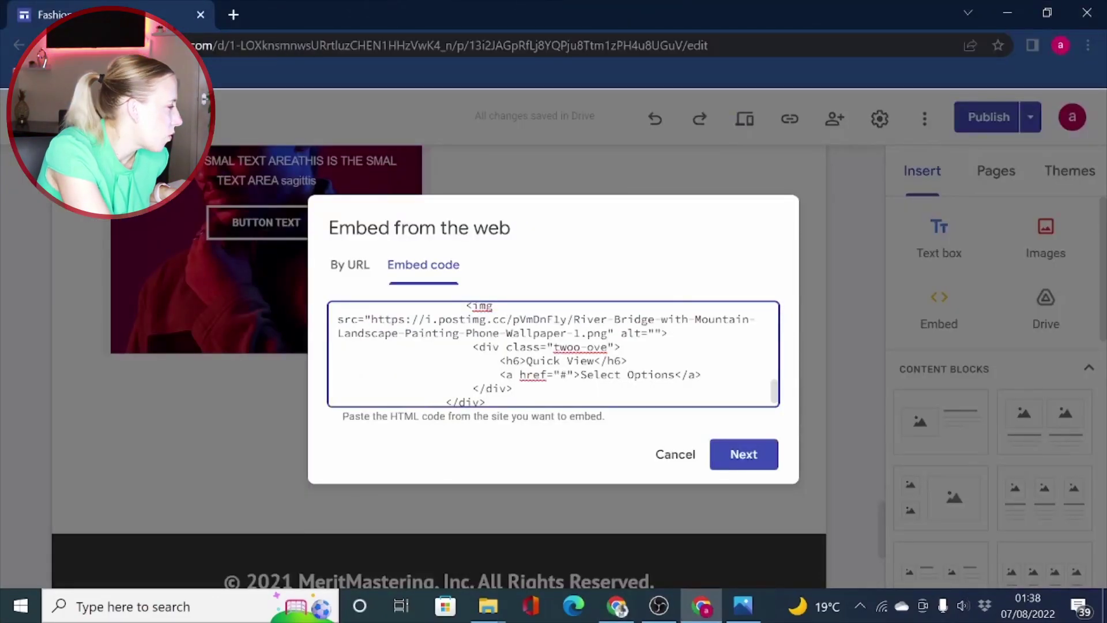
pyautogui.scroll(5, 553, 353)
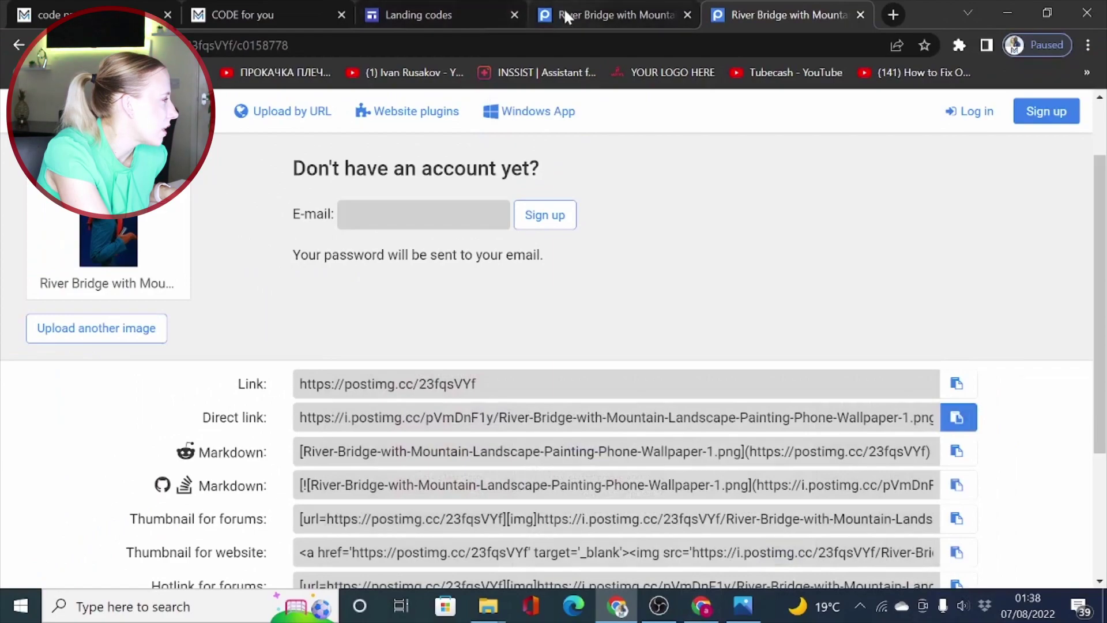
pyautogui.click(564, 13)
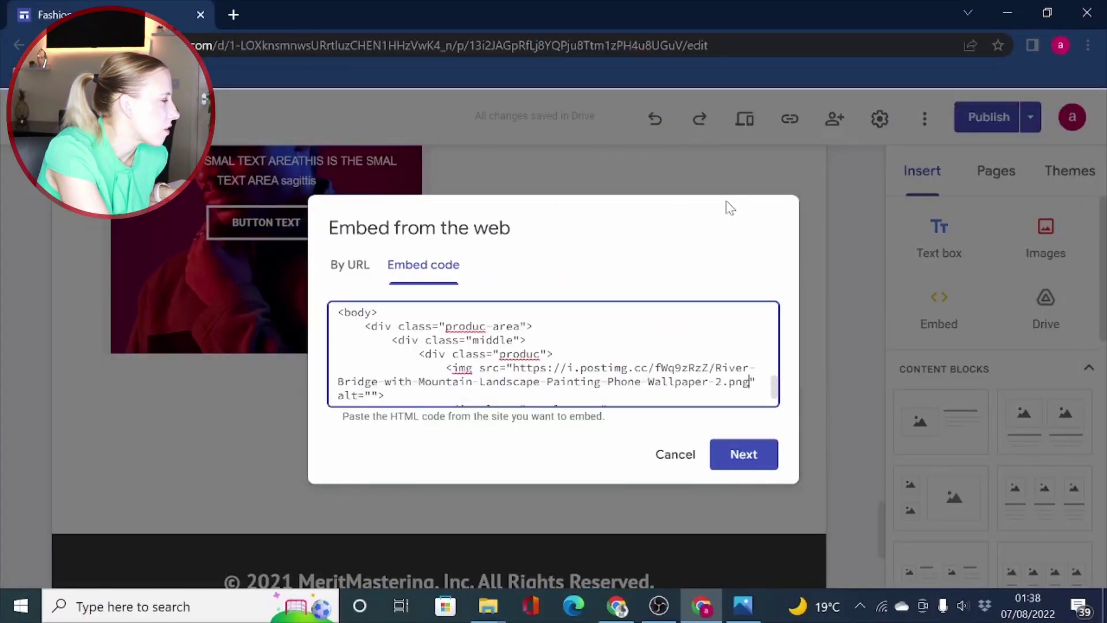
pyautogui.click(759, 476)
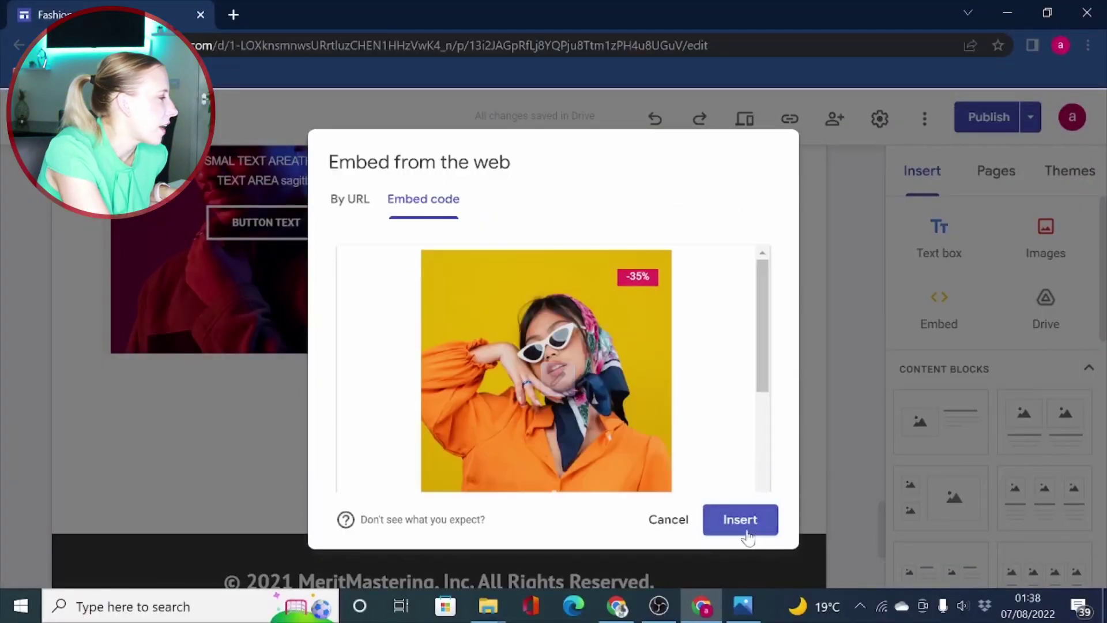
# - Insert the product block and drag its bottom edge down so the whole image shows
pyautogui.click(740, 519)
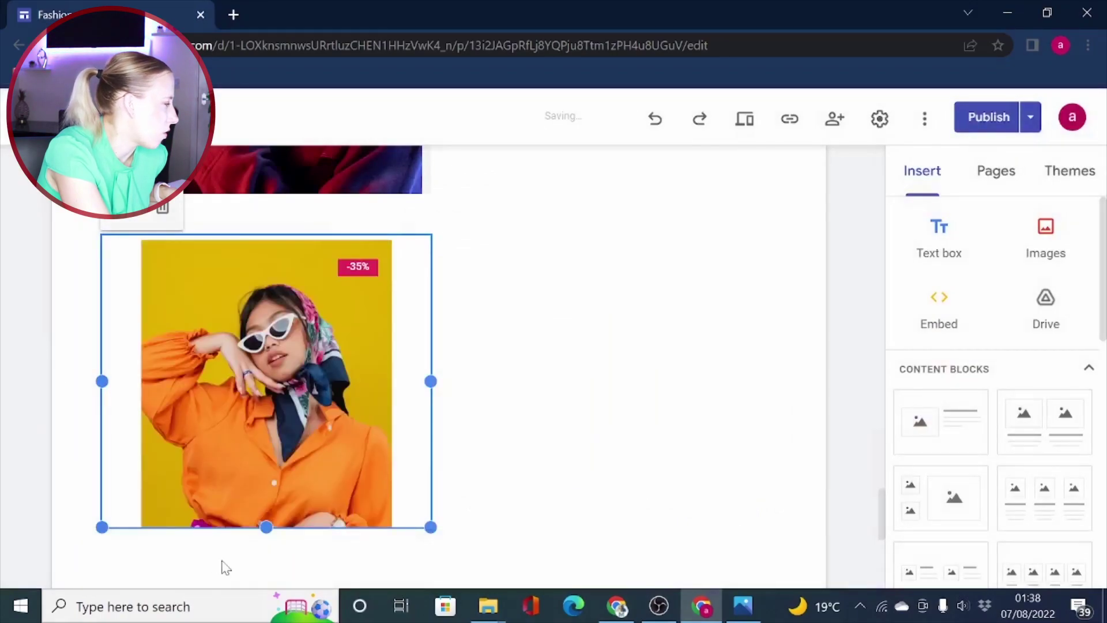
pyautogui.scroll(-3, 524, 369)
pyautogui.moveTo(266, 349); pyautogui.dragTo(252, 519)
pyautogui.click(489, 390)
# - Publish the site and open the live published Home page
pyautogui.scroll(6, 490, 390)
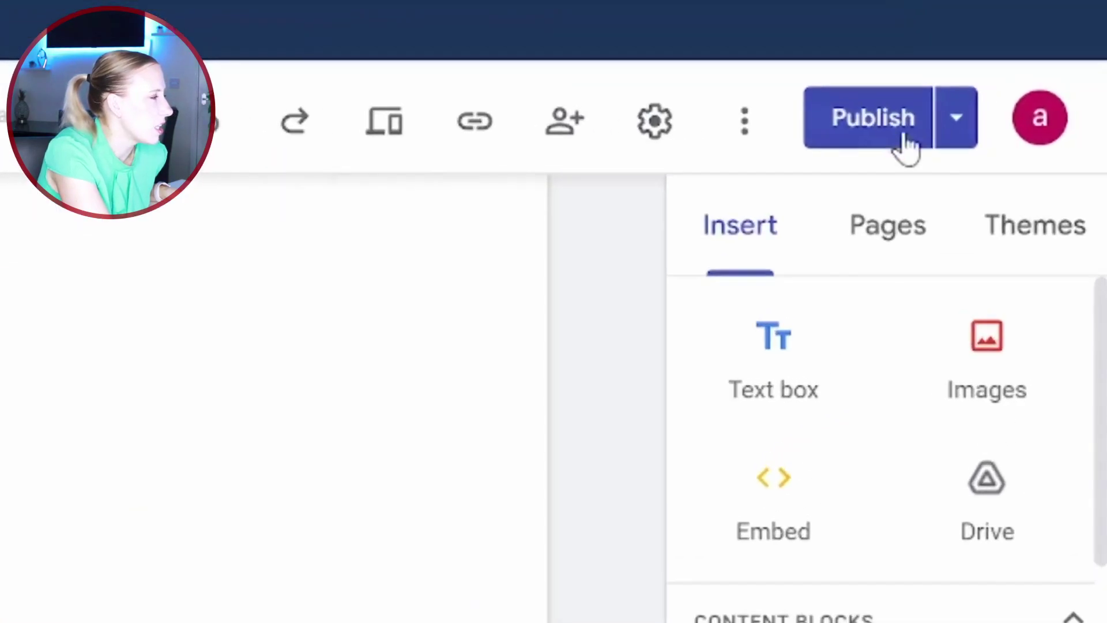
pyautogui.click(995, 121)
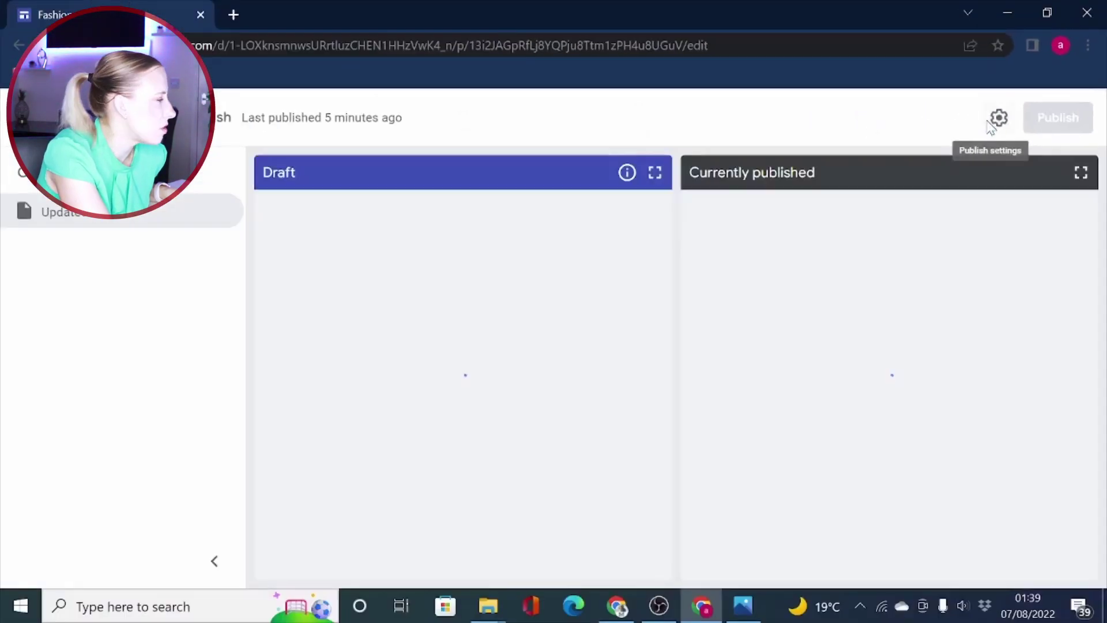
pyautogui.click(1058, 115)
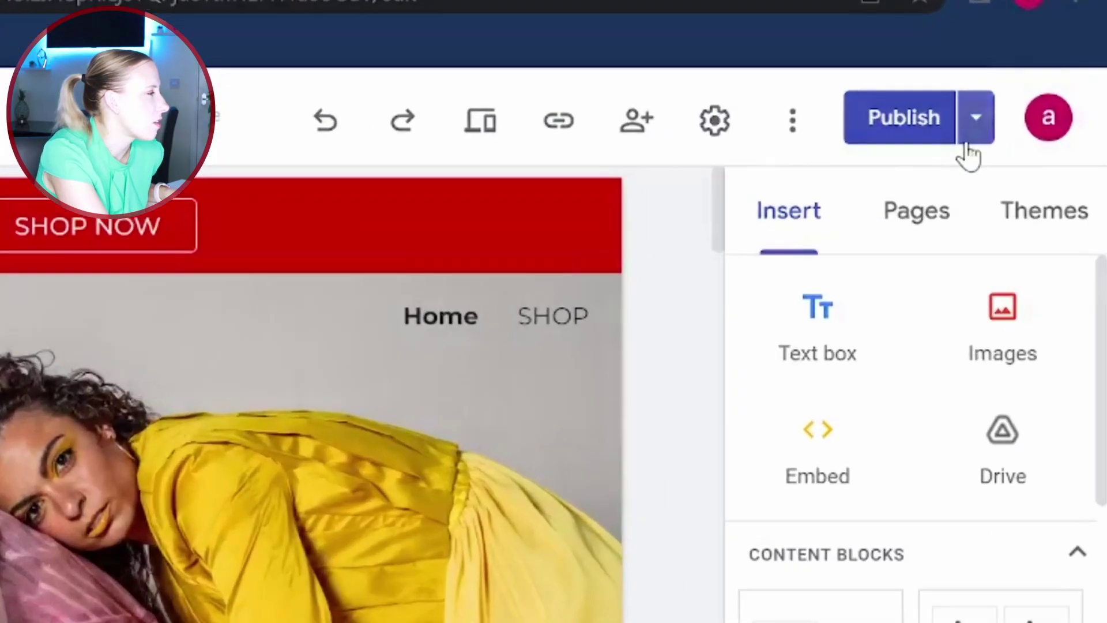
pyautogui.click(1030, 117)
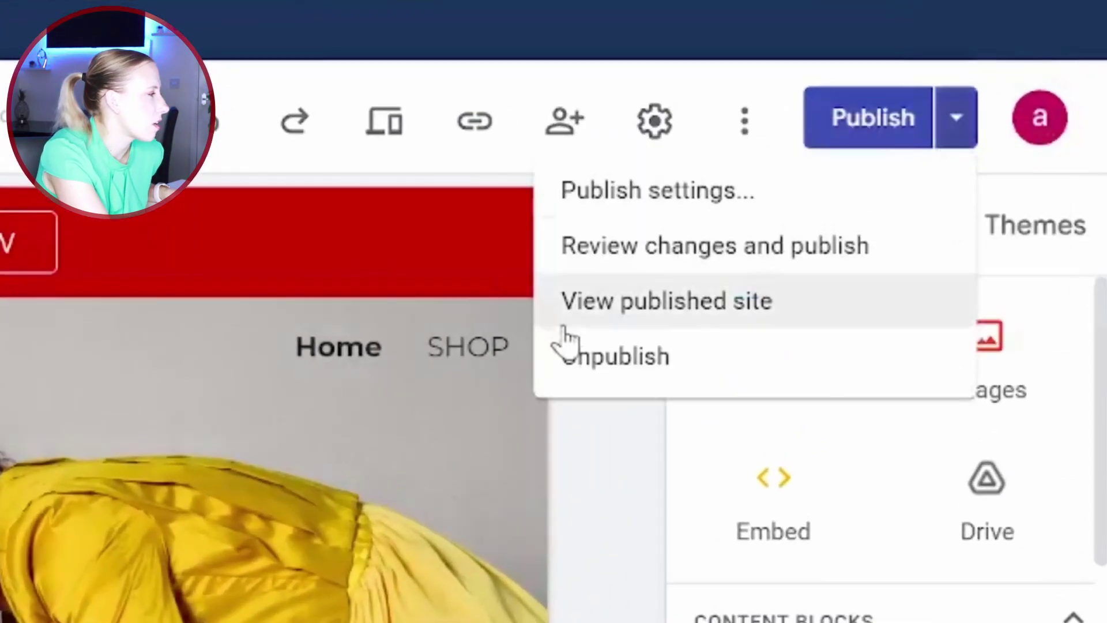
pyautogui.click(633, 295)
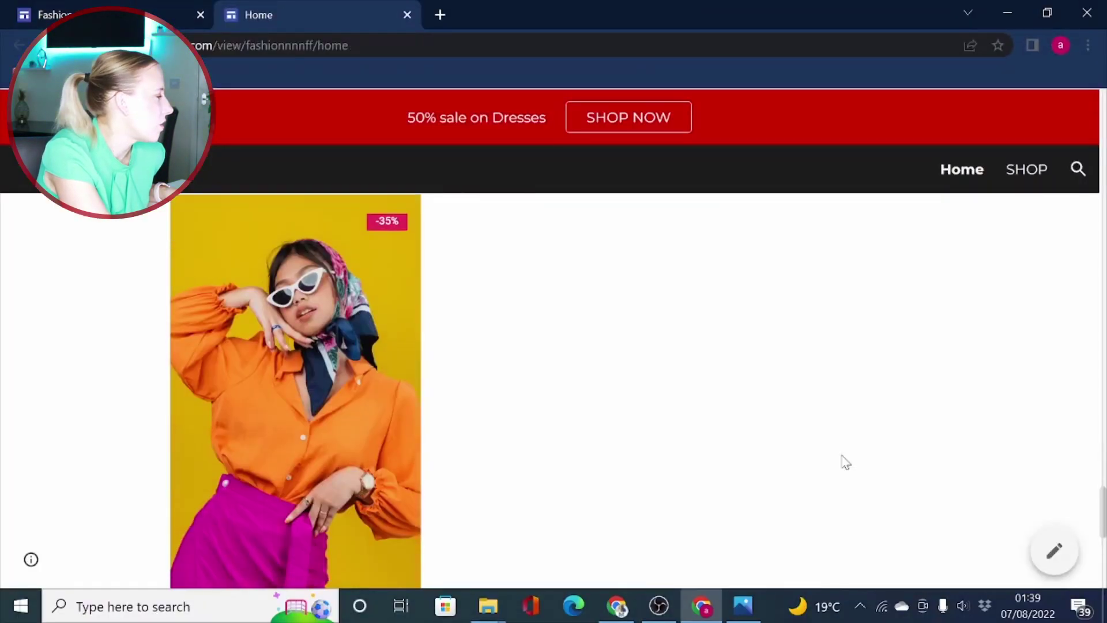
pyautogui.moveTo(281, 439)
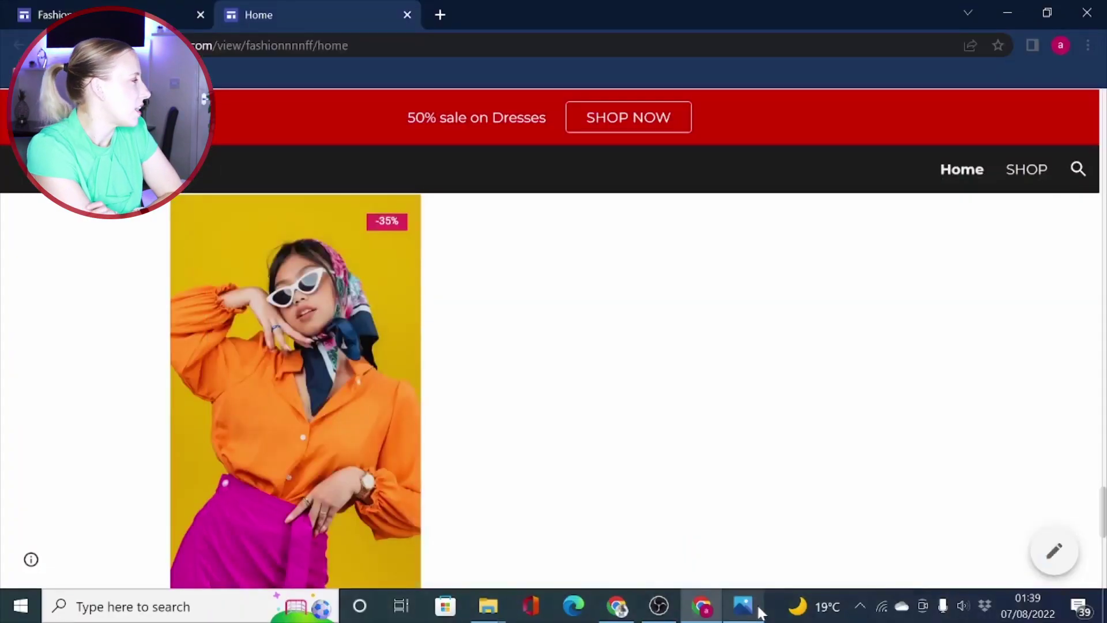
pyautogui.click(715, 616)
# - Open Merit Mastering's CODE for you page and scroll down to the Social Media Icons section
pyautogui.click(143, 9)
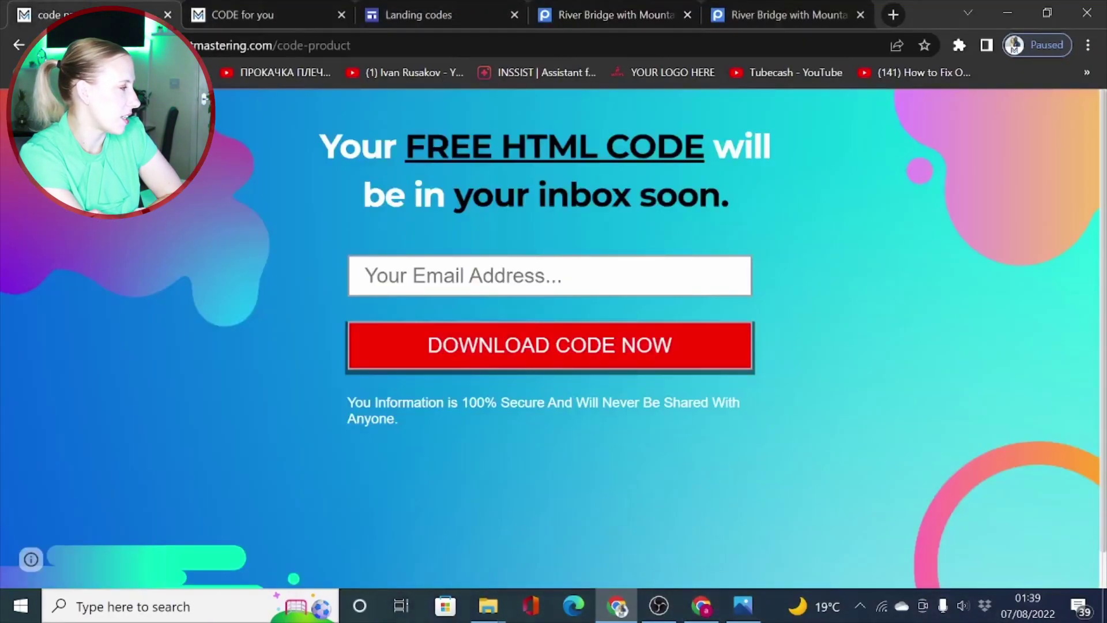
pyautogui.click(207, 22)
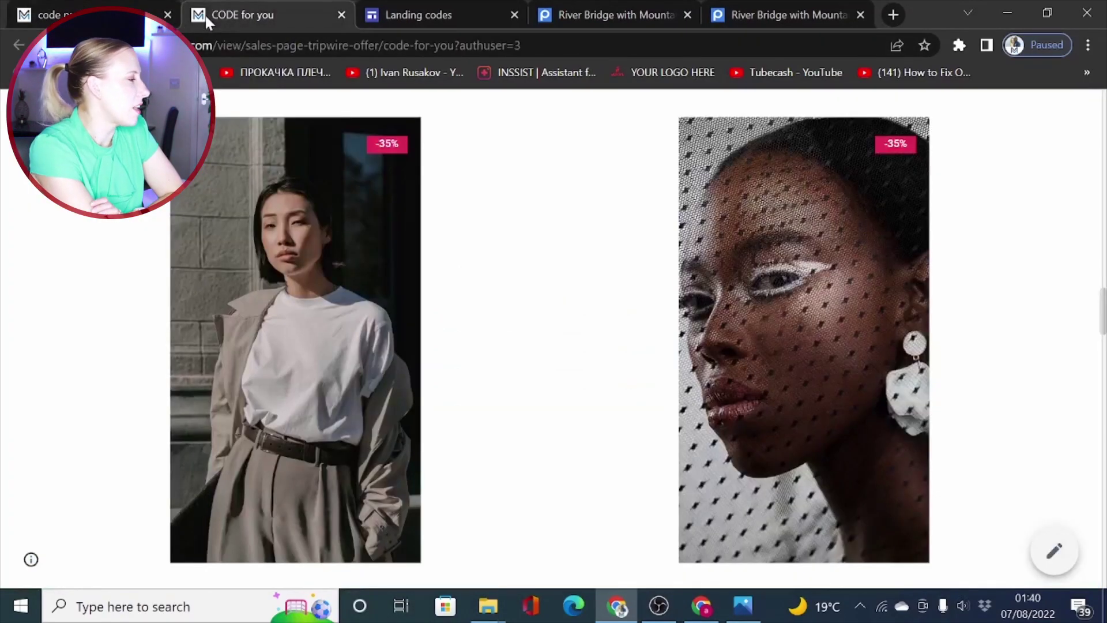
pyautogui.scroll(-7, 749, 478)
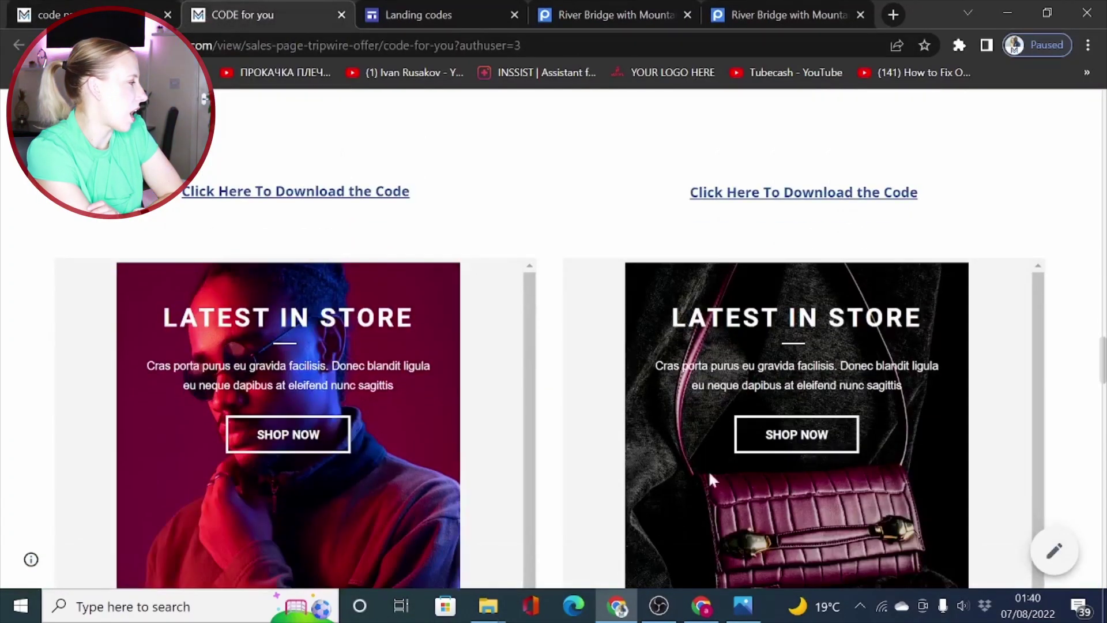
pyautogui.scroll(-15, 294, 447)
pyautogui.scroll(5, 291, 454)
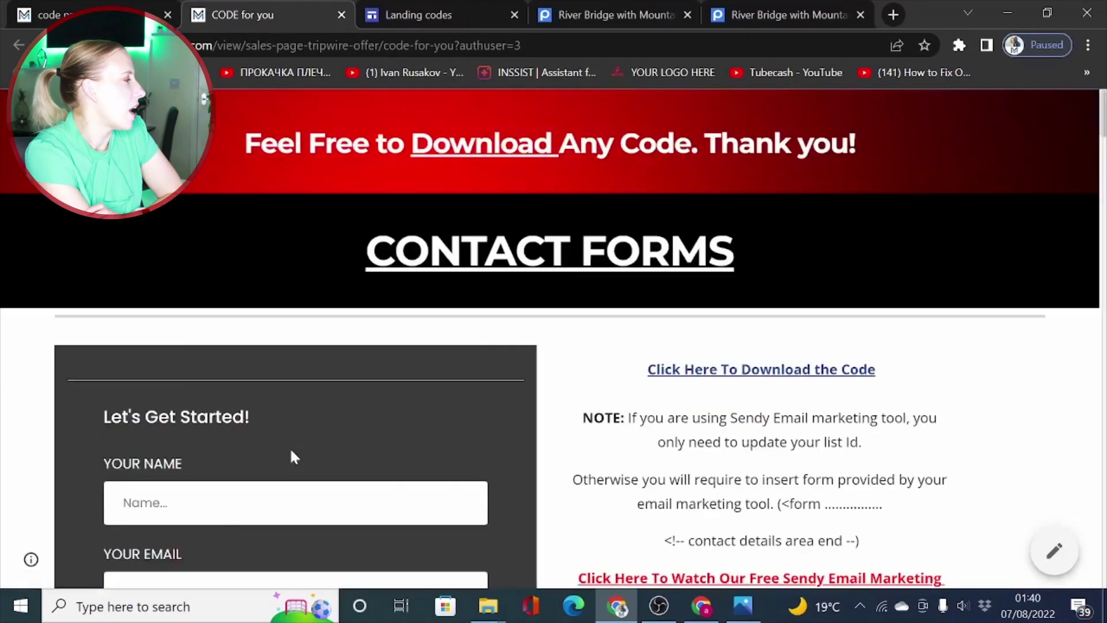
pyautogui.scroll(-15, 466, 279)
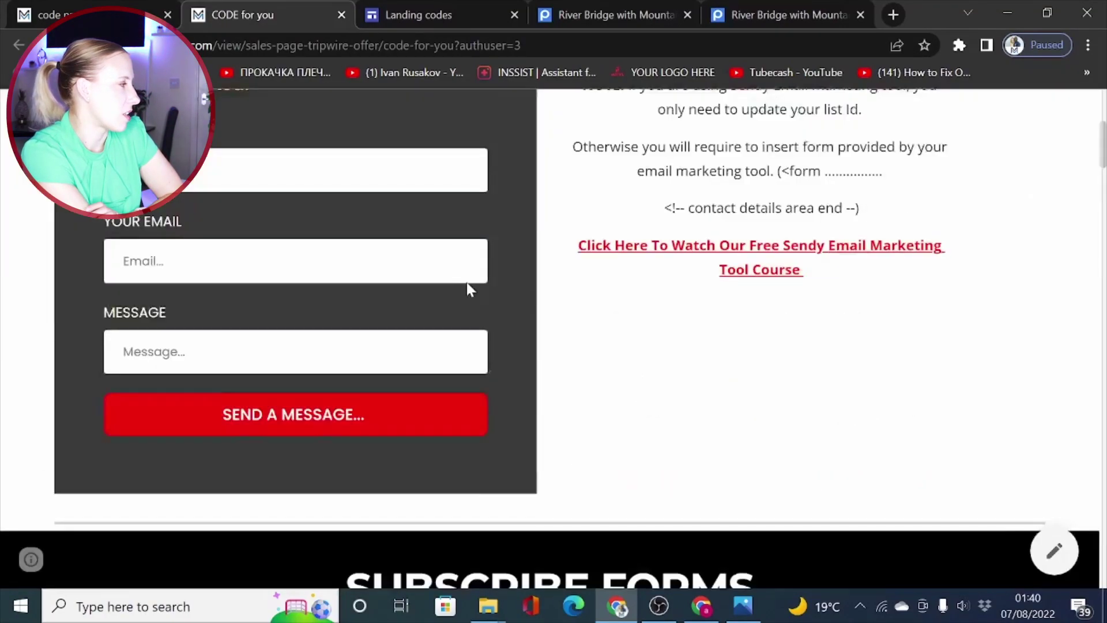
pyautogui.scroll(-3, 375, 284)
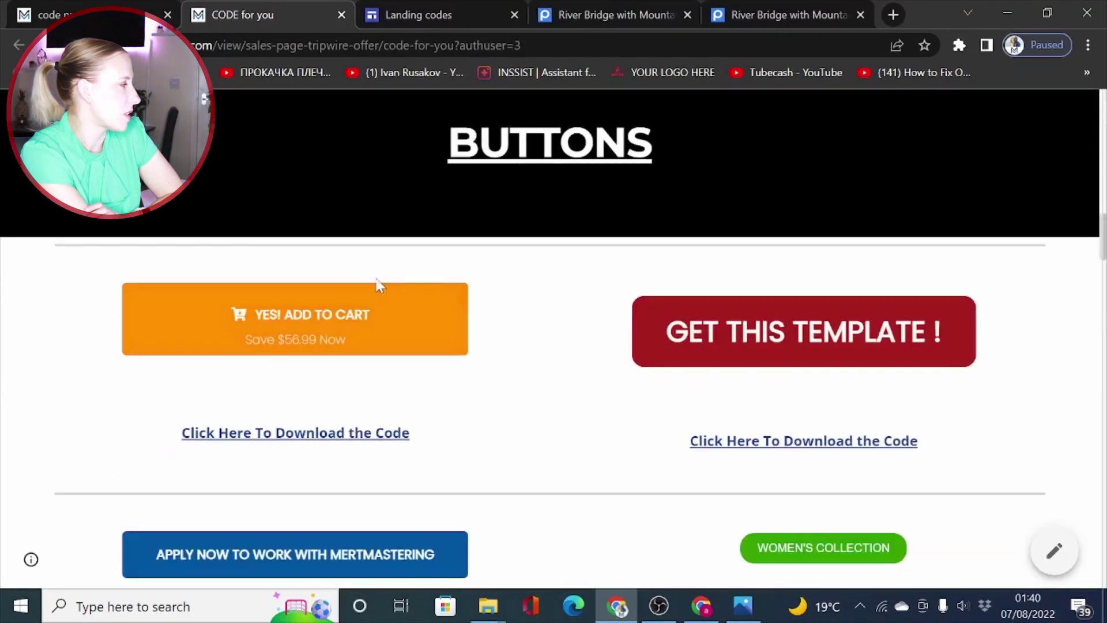
pyautogui.scroll(-3, 743, 330)
pyautogui.scroll(-2, 743, 329)
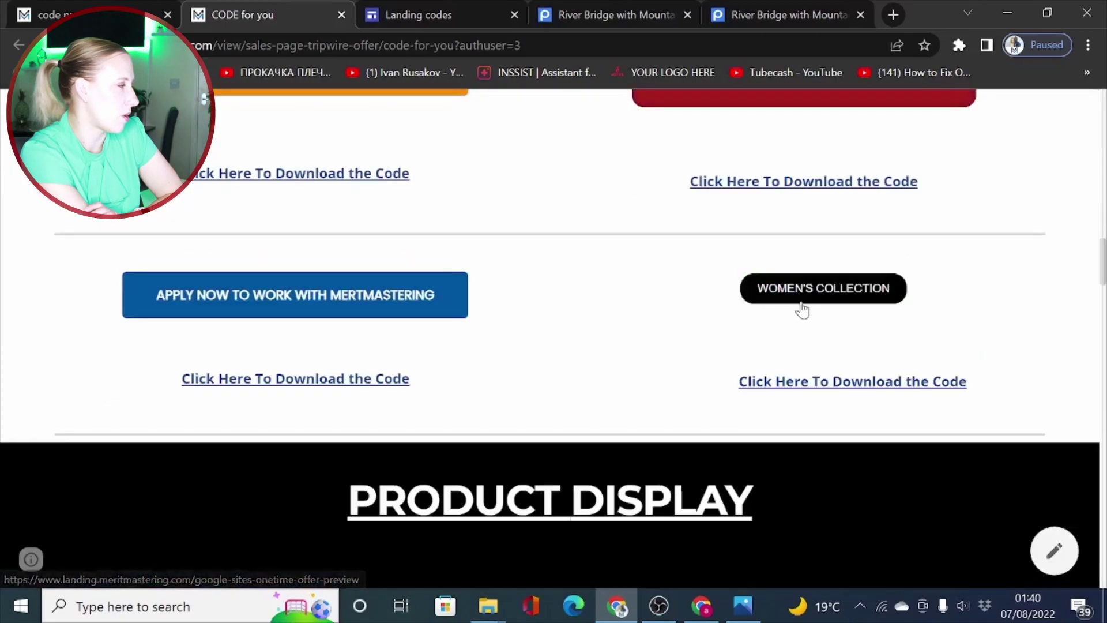
pyautogui.scroll(-8, 335, 302)
pyautogui.scroll(-9, 338, 308)
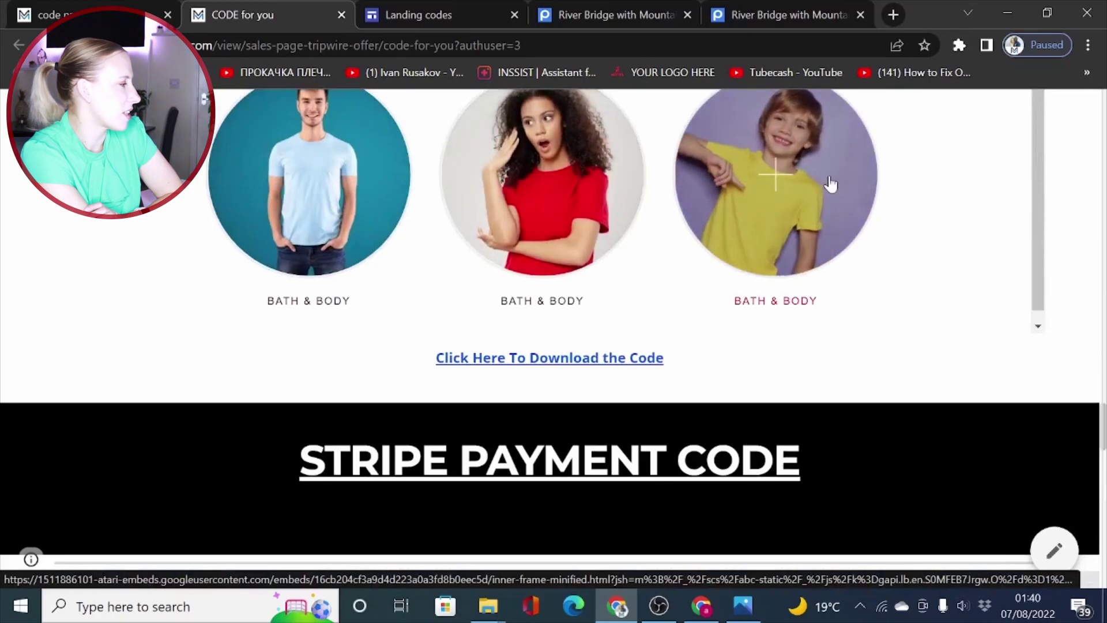
pyautogui.scroll(-4, 925, 344)
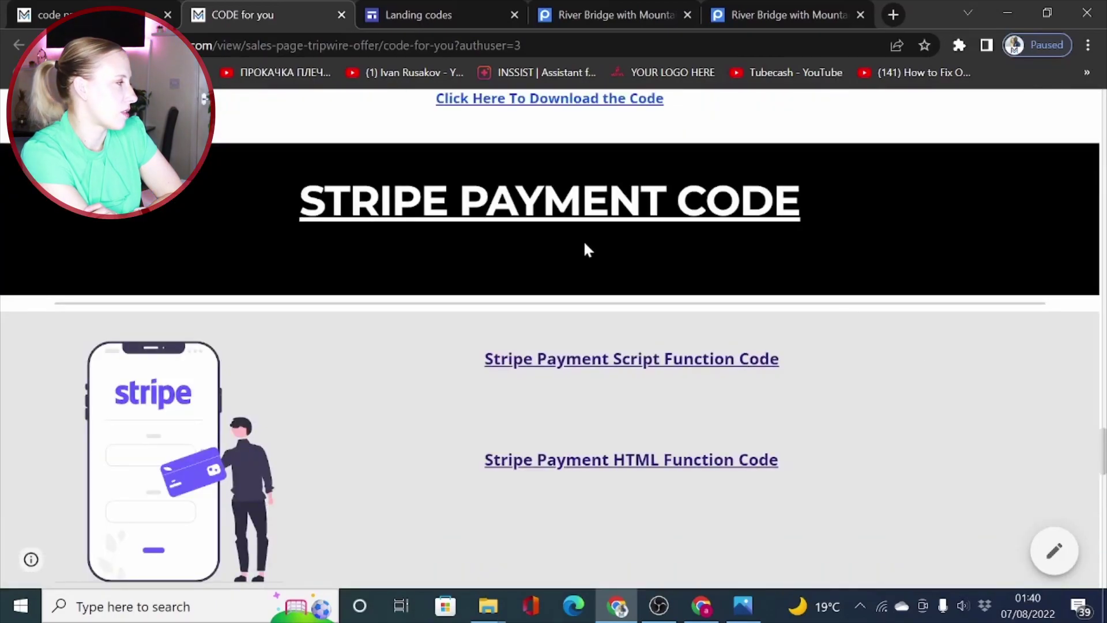
pyautogui.scroll(-5, 834, 358)
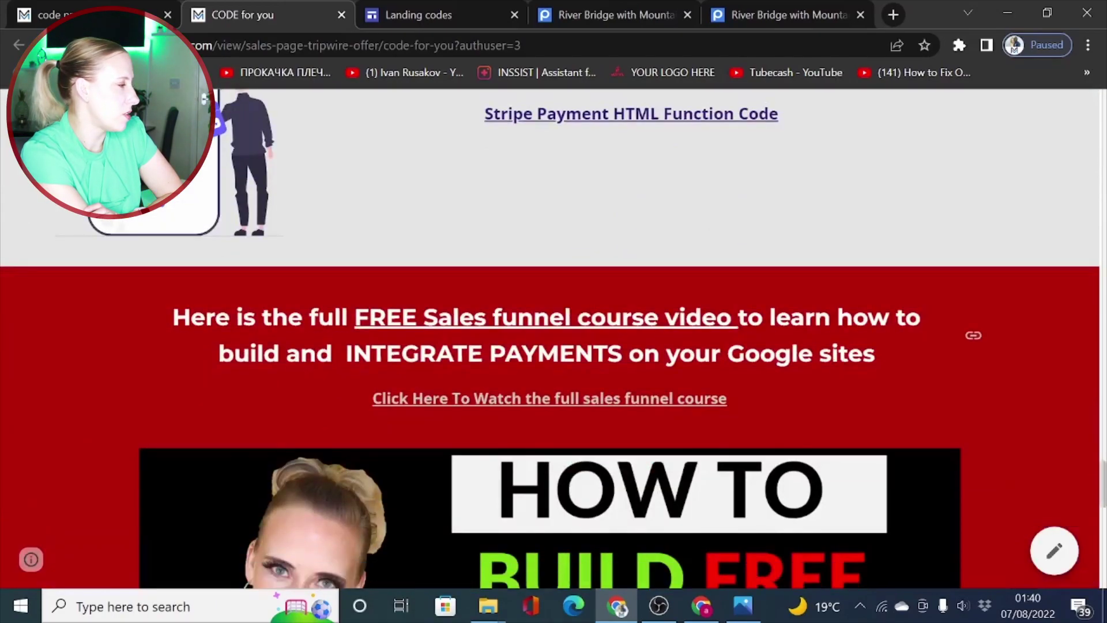
pyautogui.scroll(-5, 971, 334)
pyautogui.scroll(-8, 814, 353)
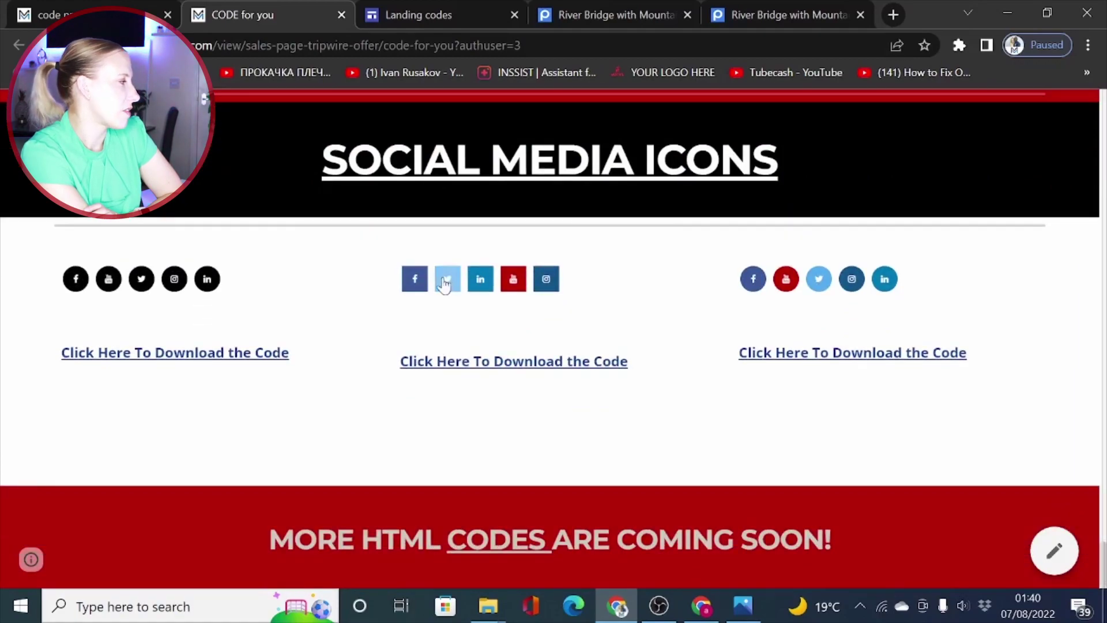